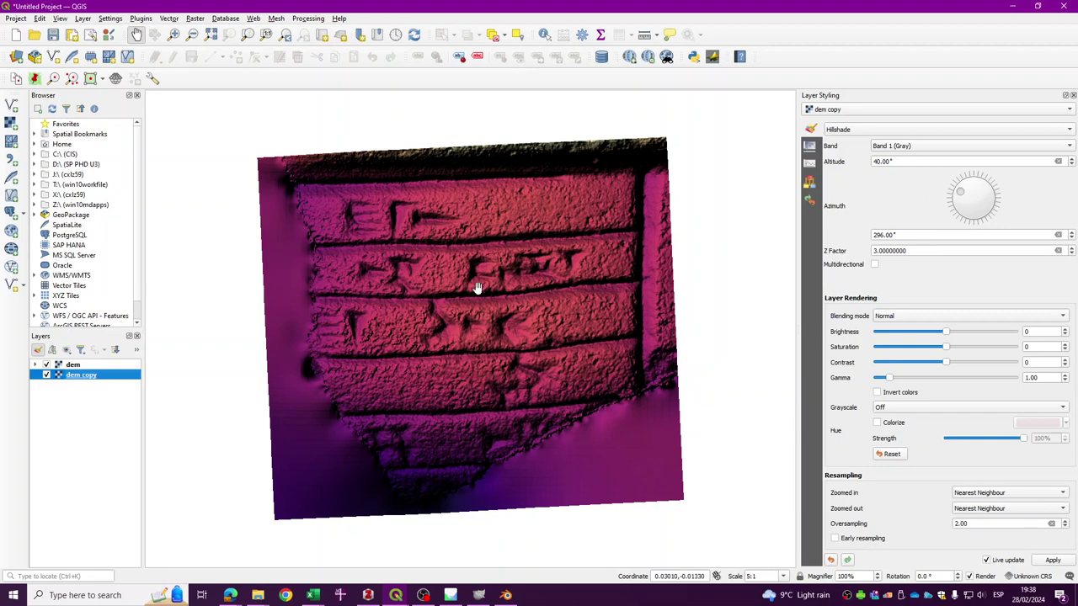
# Set the azimuth of the dem copy hillshade to 12°.
pyautogui.moveTo(961, 196); pyautogui.dragTo(993, 110)
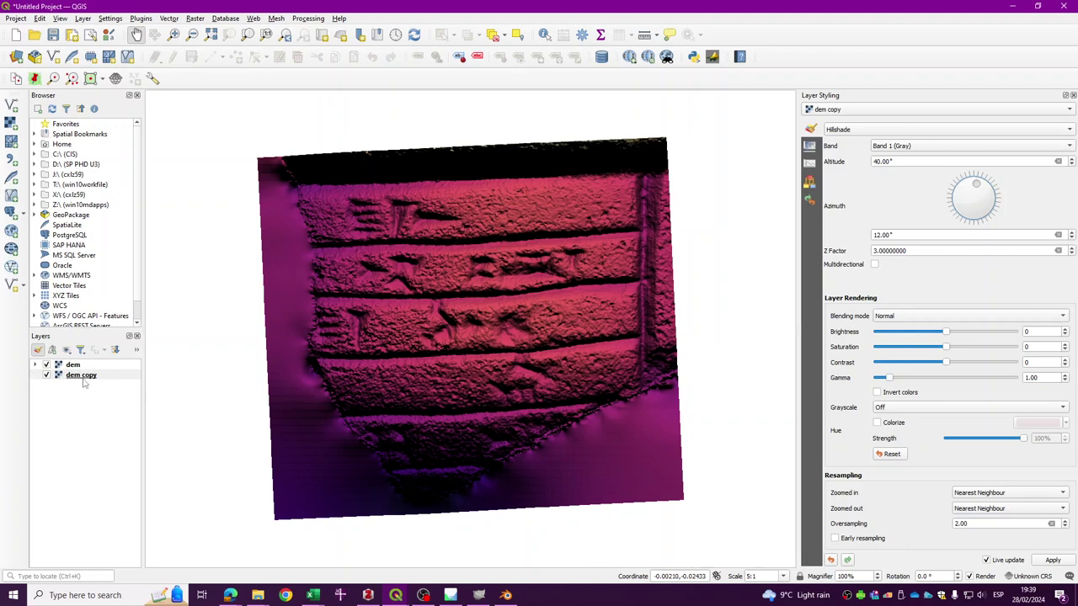
# Duplicate the pseudocolor dem layer.
pyautogui.click(74, 365)
pyautogui.click(81, 376)
pyautogui.click(75, 365)
pyautogui.click(82, 376)
pyautogui.click(74, 365)
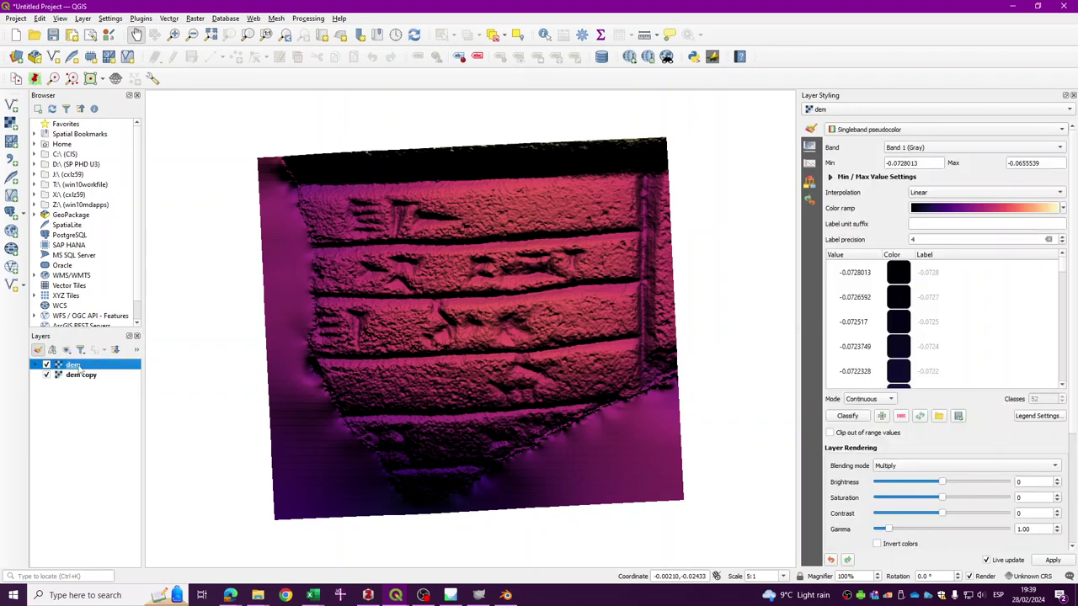
pyautogui.rightClick(76, 365)
pyautogui.click(139, 447)
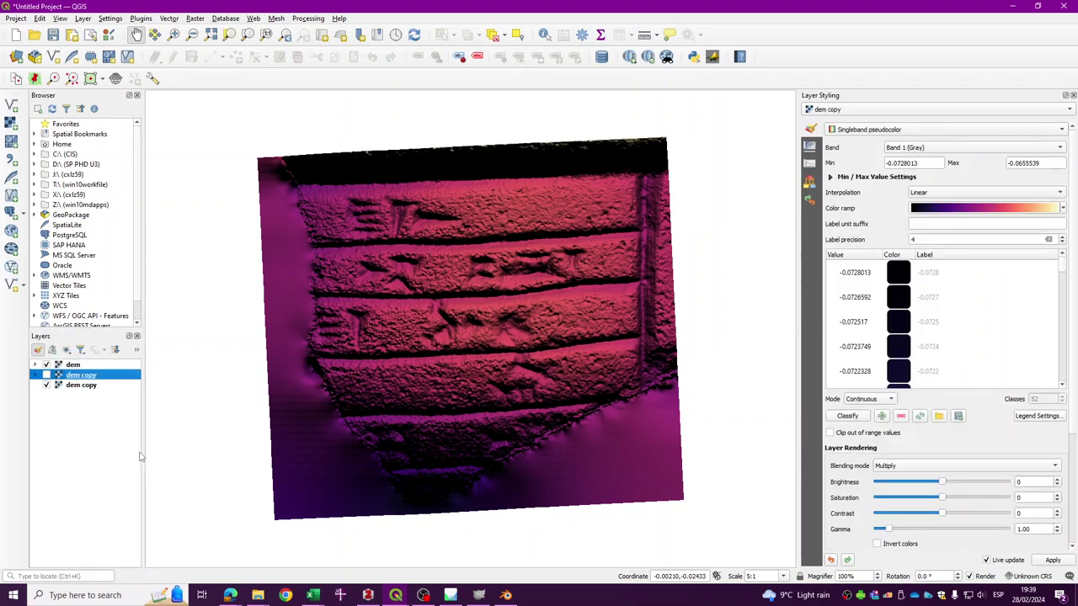
# Hide the dem and hillshade layers, and show the new pseudocolor duplicate at the top of the layer order.
pyautogui.click(47, 365)
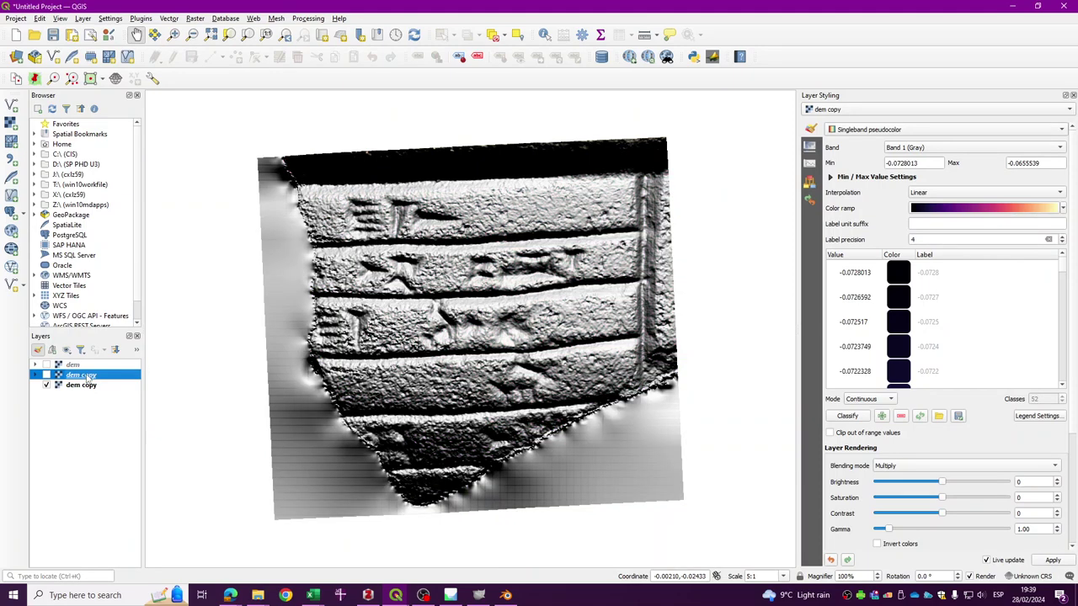
pyautogui.moveTo(87, 378); pyautogui.dragTo(84, 365)
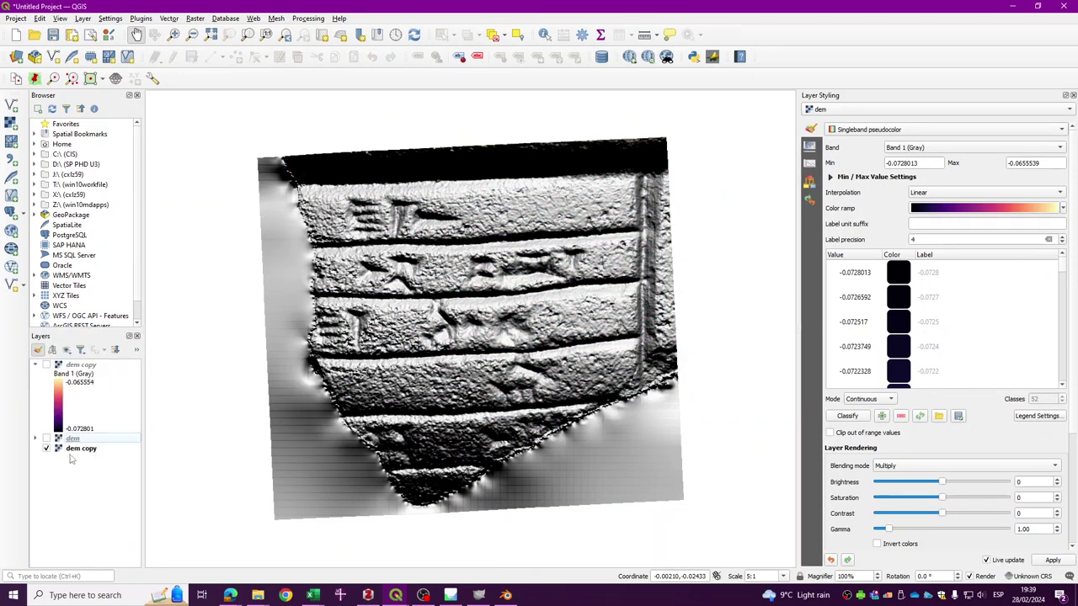
pyautogui.click(47, 449)
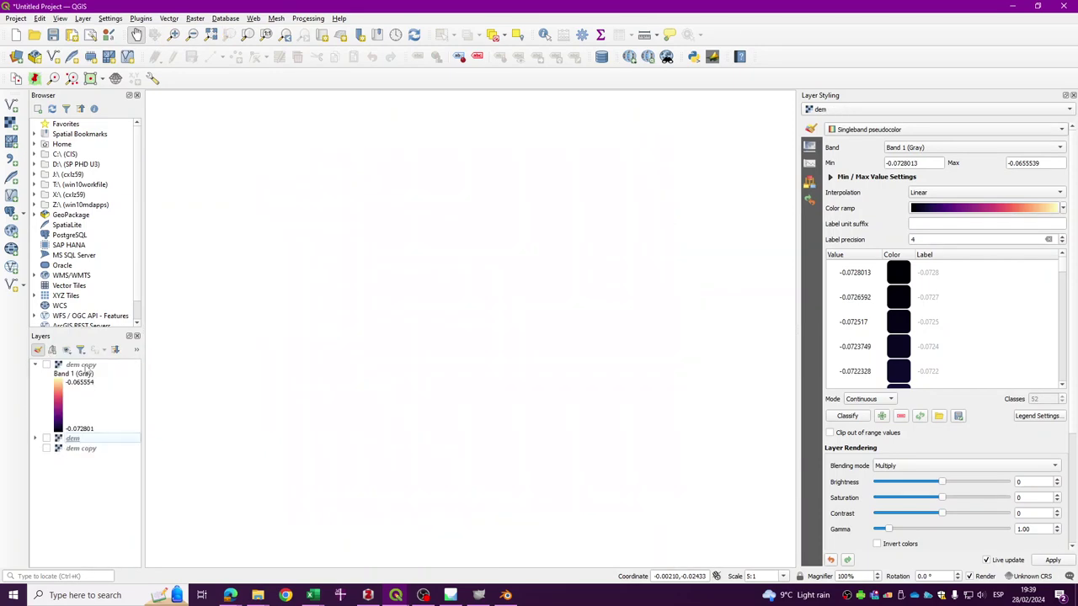
pyautogui.click(87, 367)
pyautogui.click(47, 364)
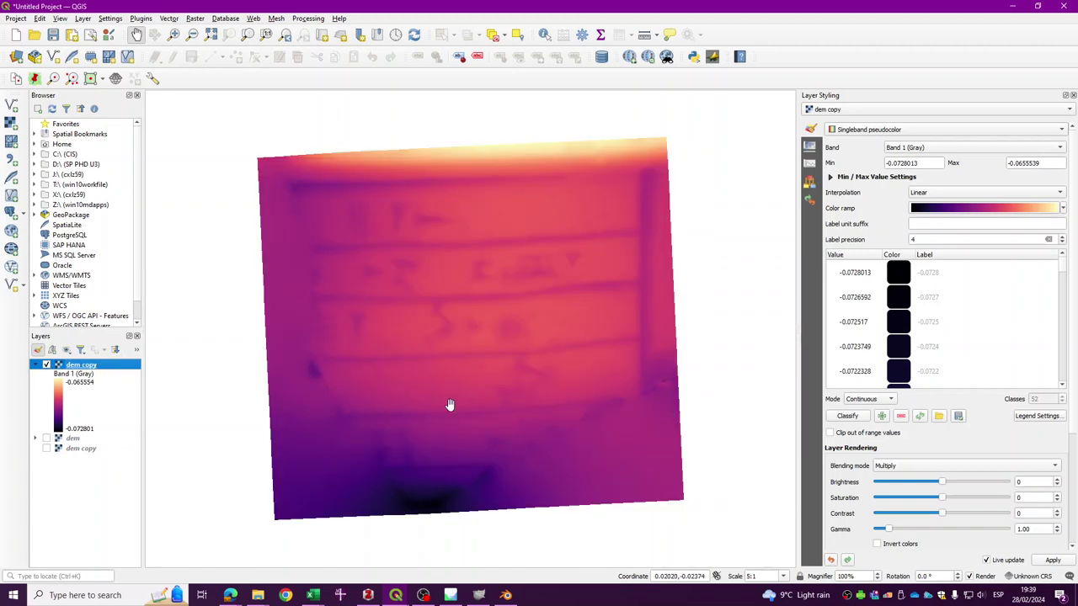
# Change the topmost dem copy layer's renderer to Singleband gray.
pyautogui.rightClick(94, 368)
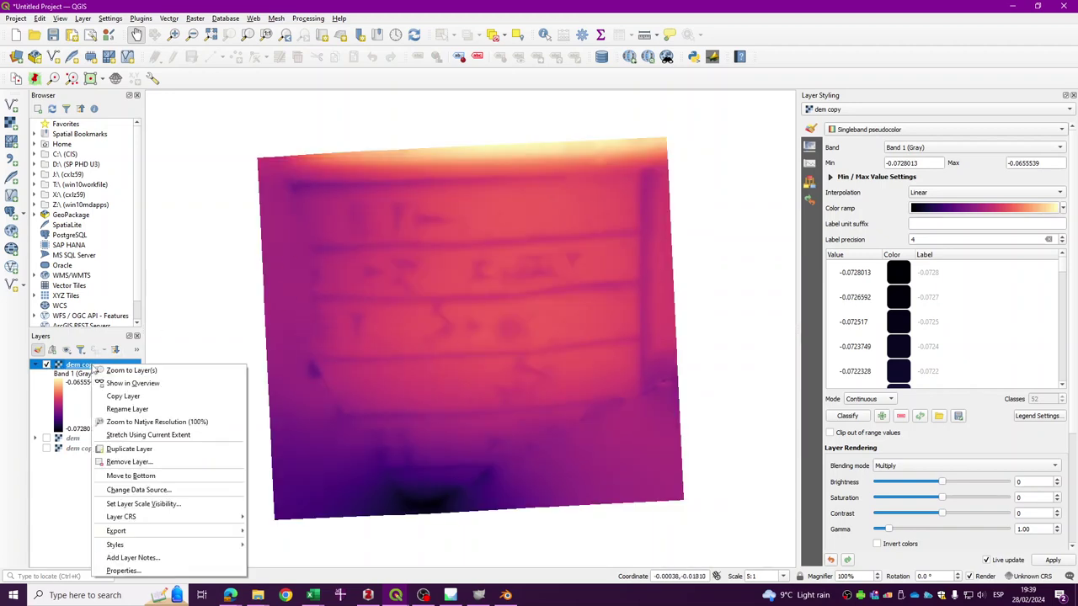
pyautogui.click(84, 370)
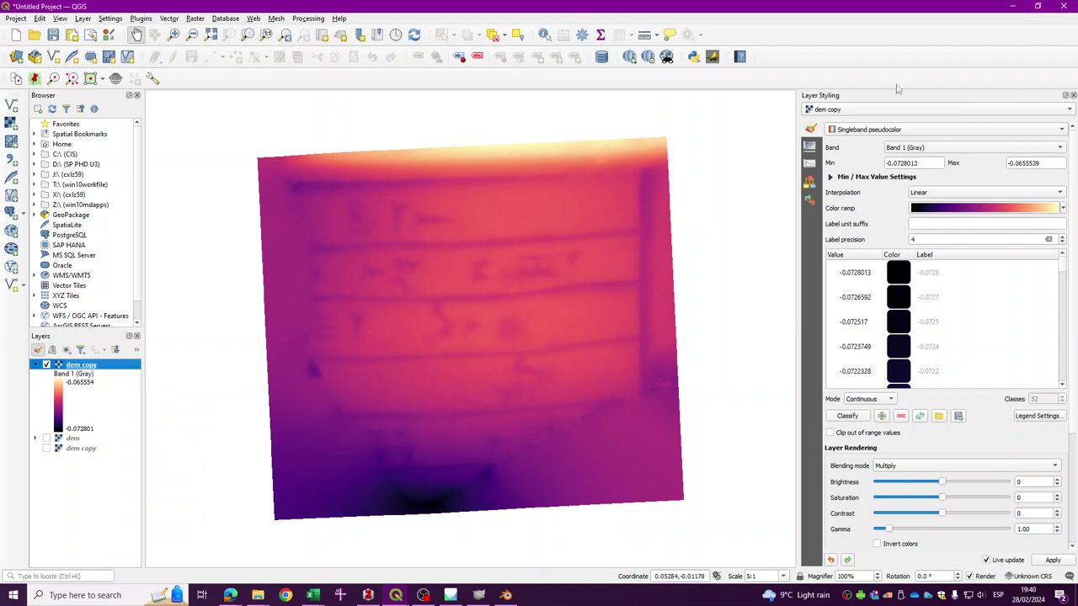
pyautogui.click(863, 132)
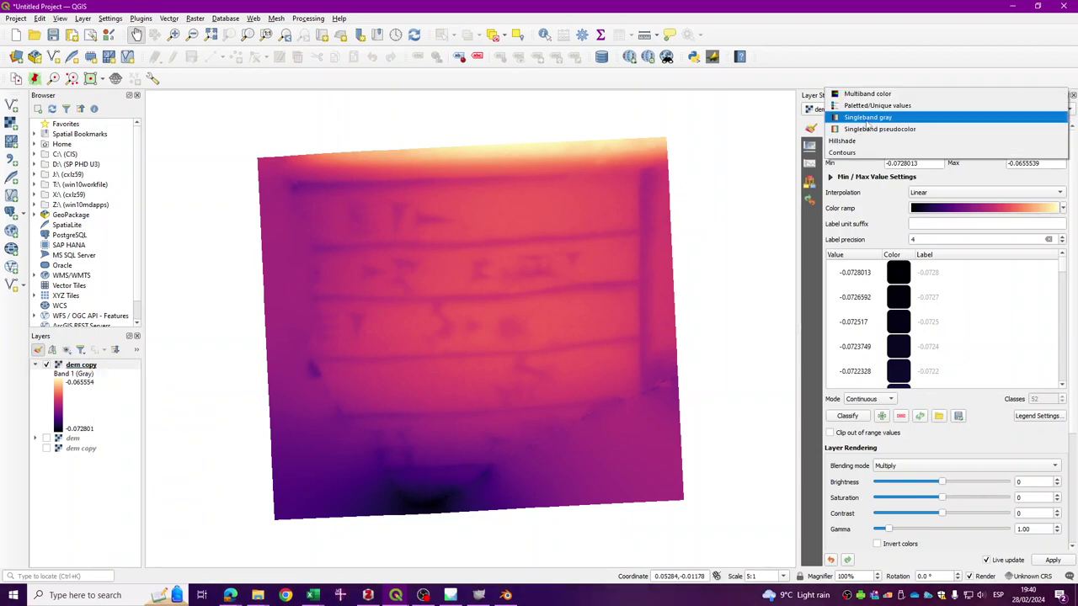
pyautogui.click(867, 118)
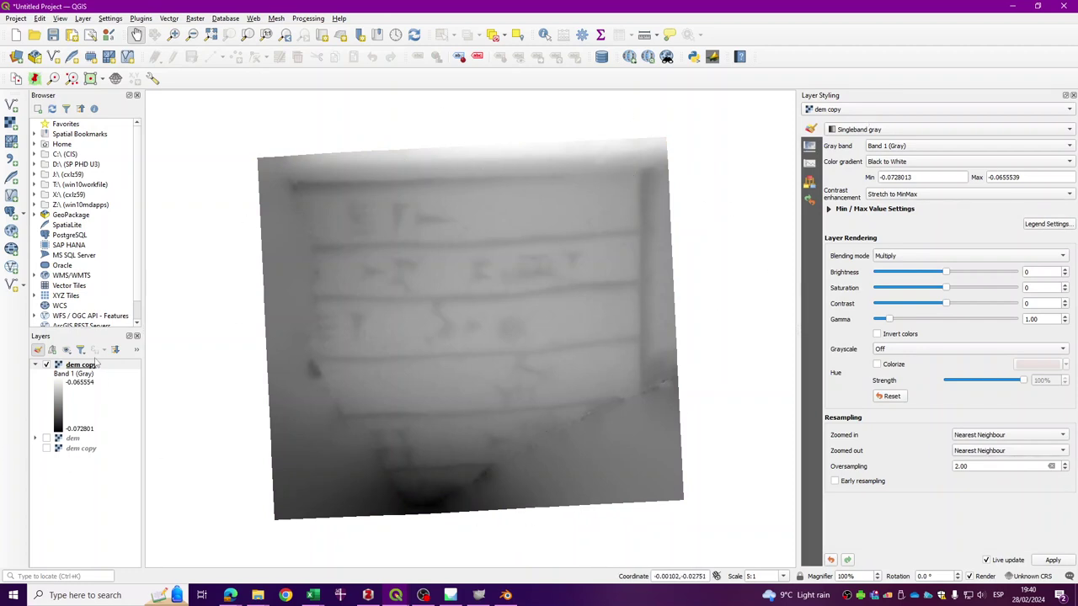
# Export the grayscale dem copy layer as a rendered GeoTIFF image named renderedDEM in the PRSS folder.
pyautogui.rightClick(96, 369)
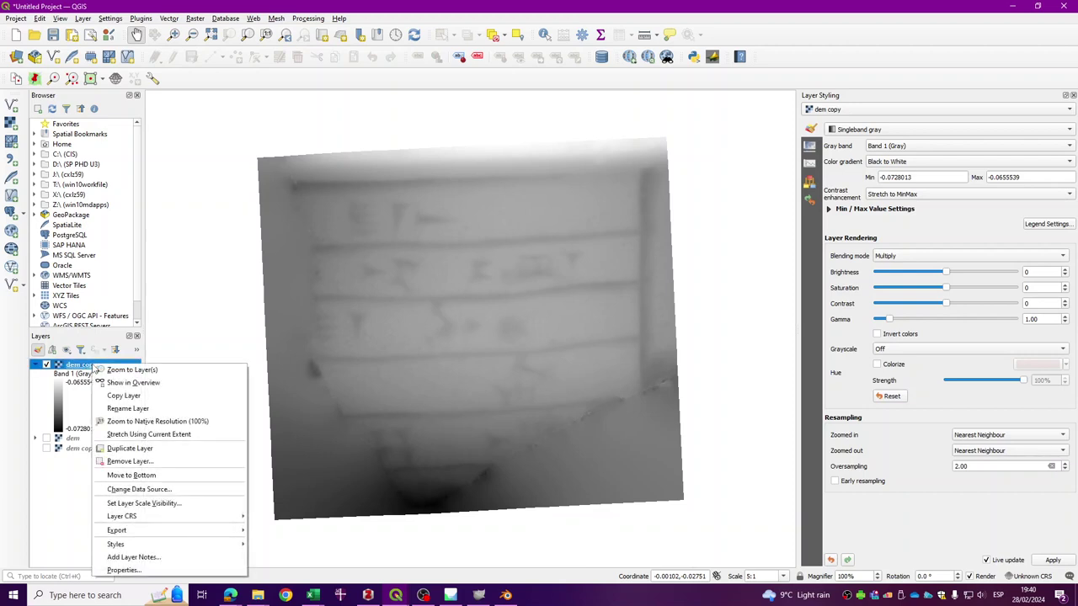
pyautogui.moveTo(219, 533)
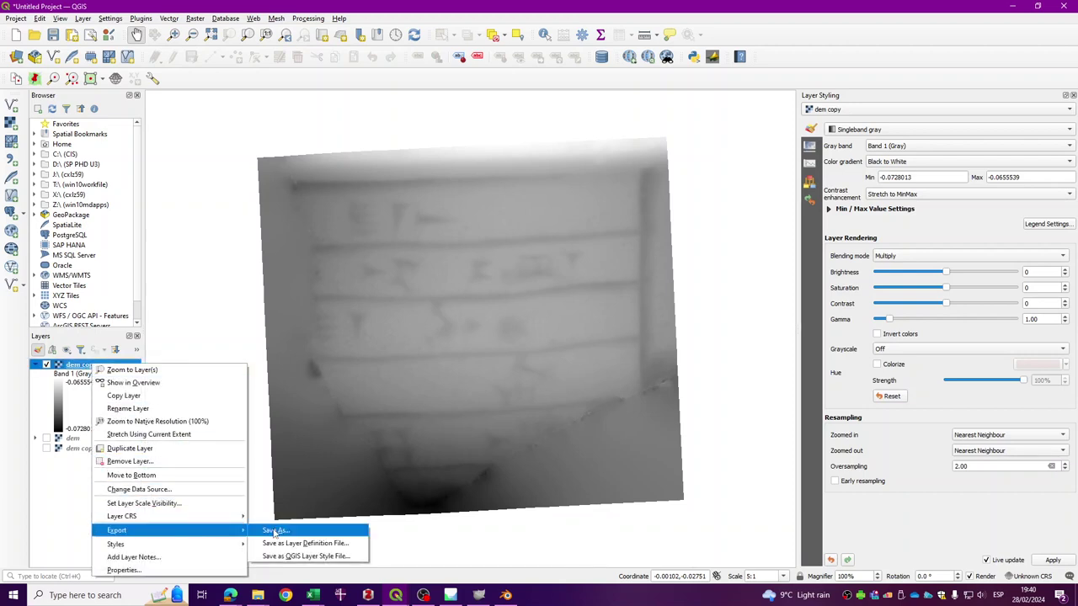
pyautogui.click(274, 531)
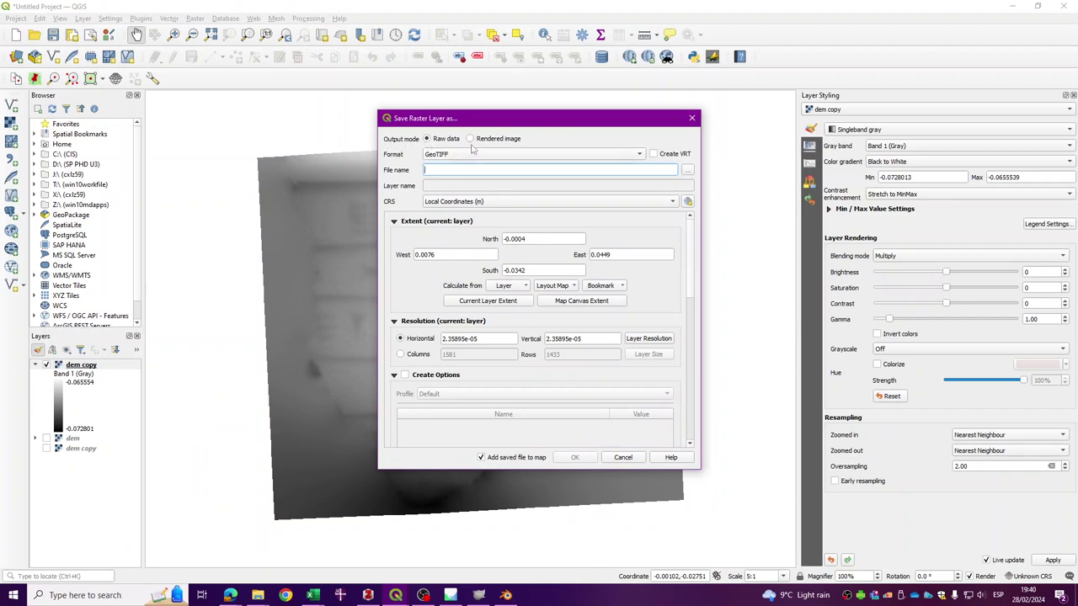
pyautogui.click(471, 139)
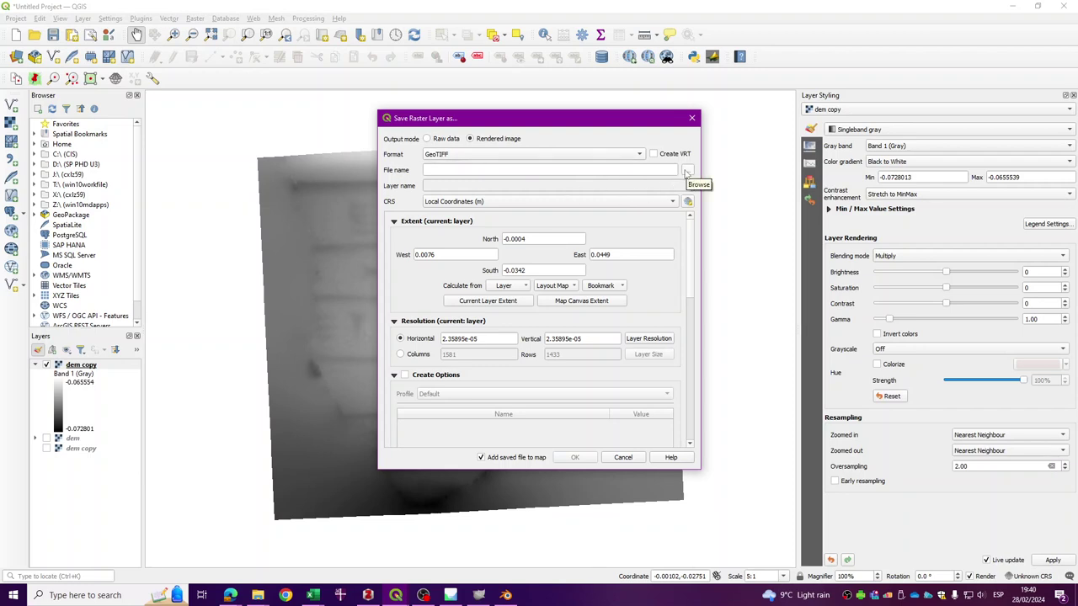
pyautogui.click(686, 171)
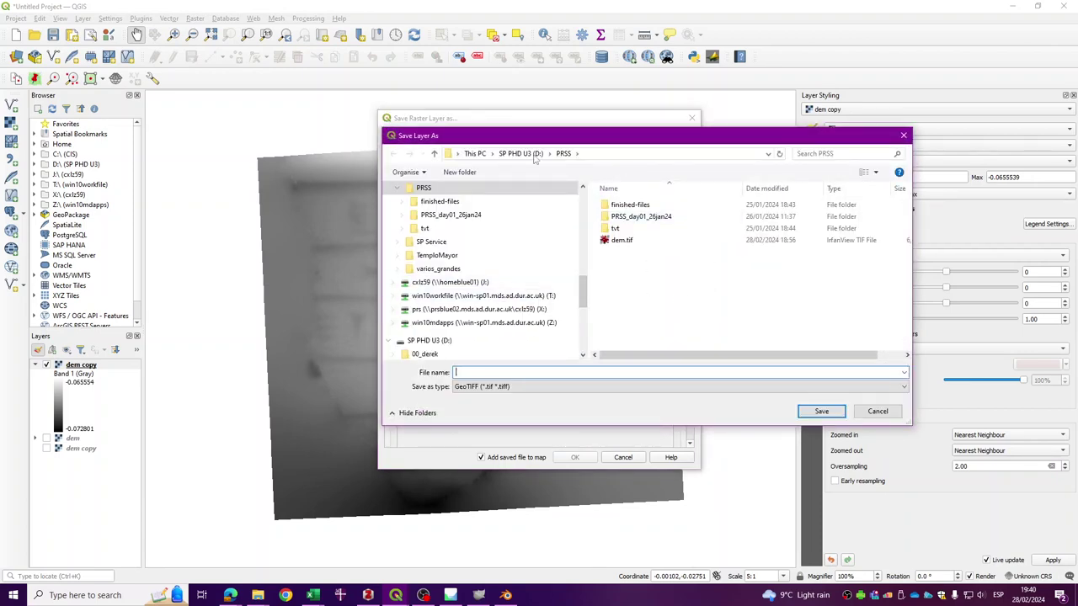
pyautogui.click(483, 371)
pyautogui.write('renderedDEM')
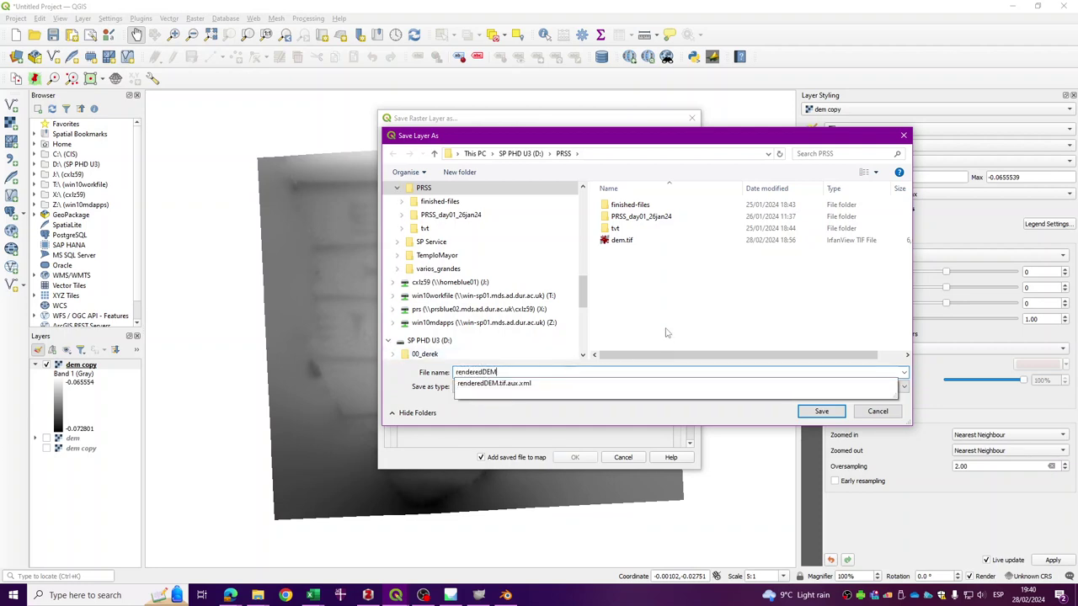
pyautogui.press('Tab')
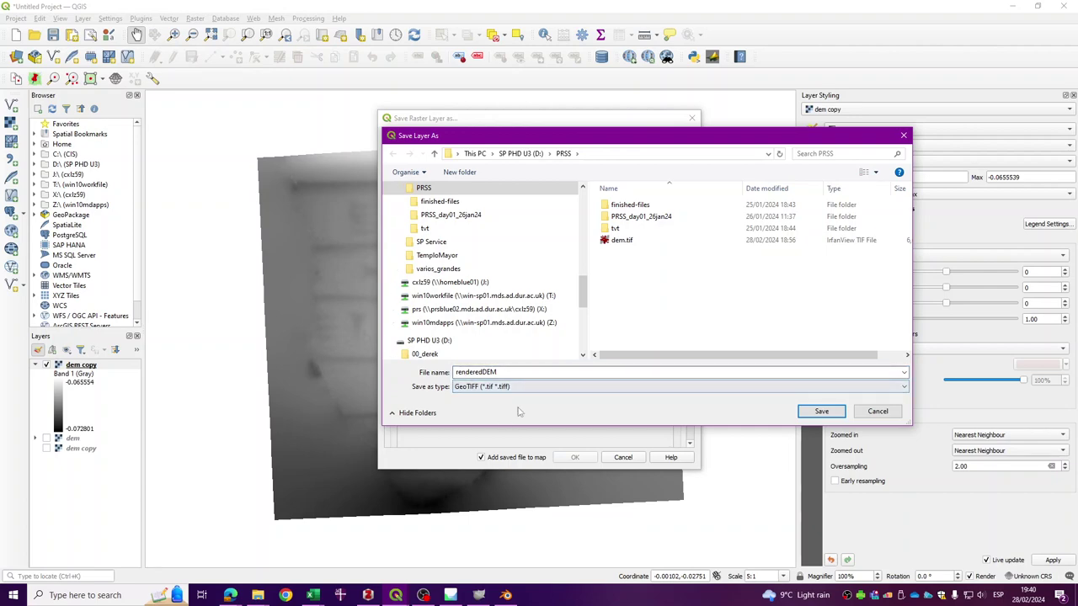
pyautogui.click(813, 413)
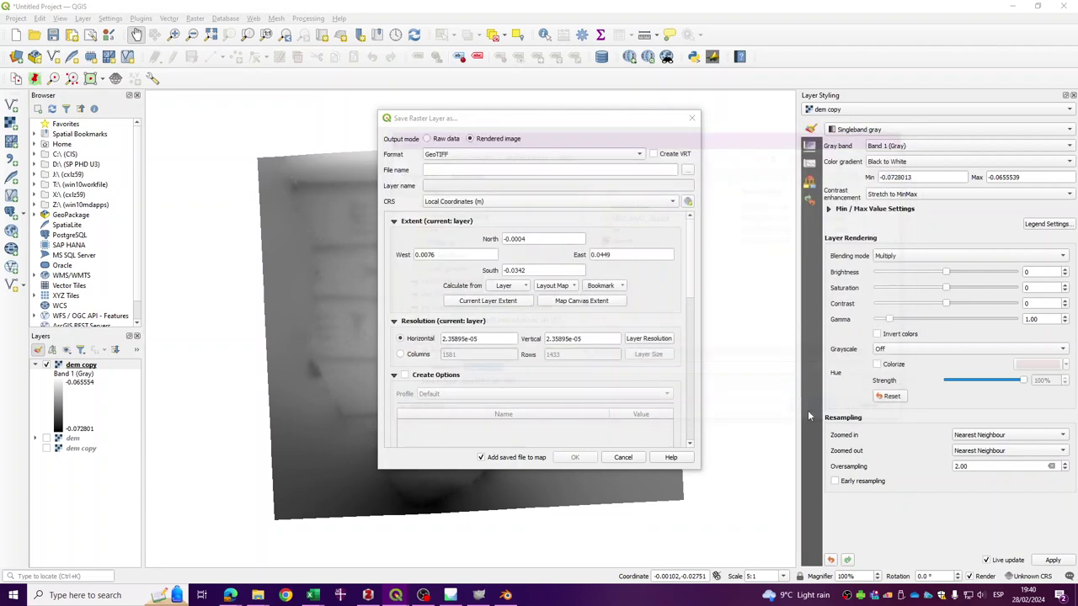
pyautogui.click(575, 458)
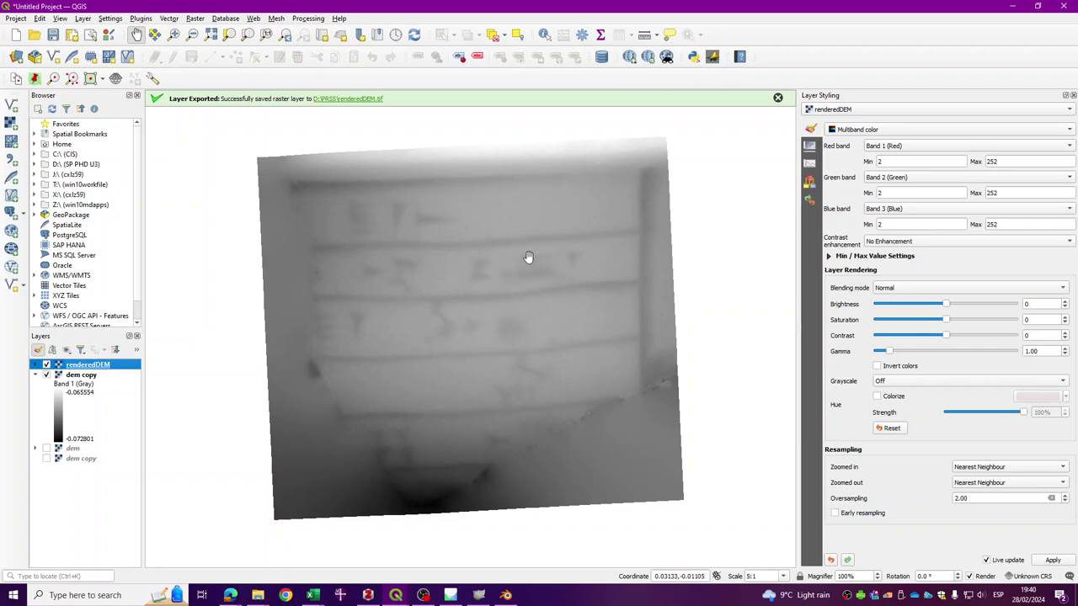
# Switch to GIMP and close the old renderedDEM image, discarding its changes.
pyautogui.click(478, 595)
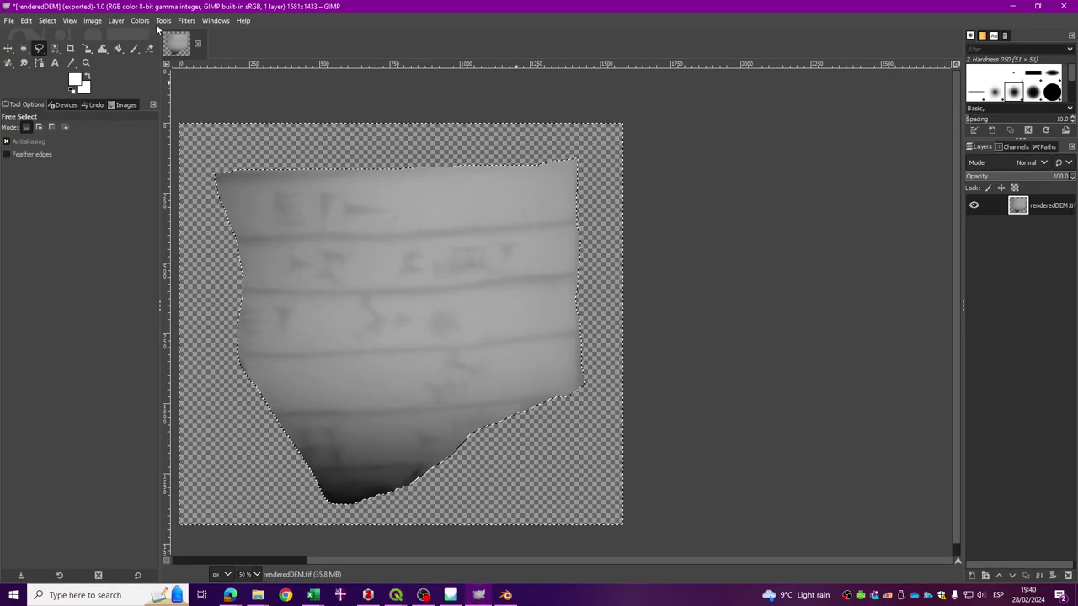
pyautogui.click(197, 43)
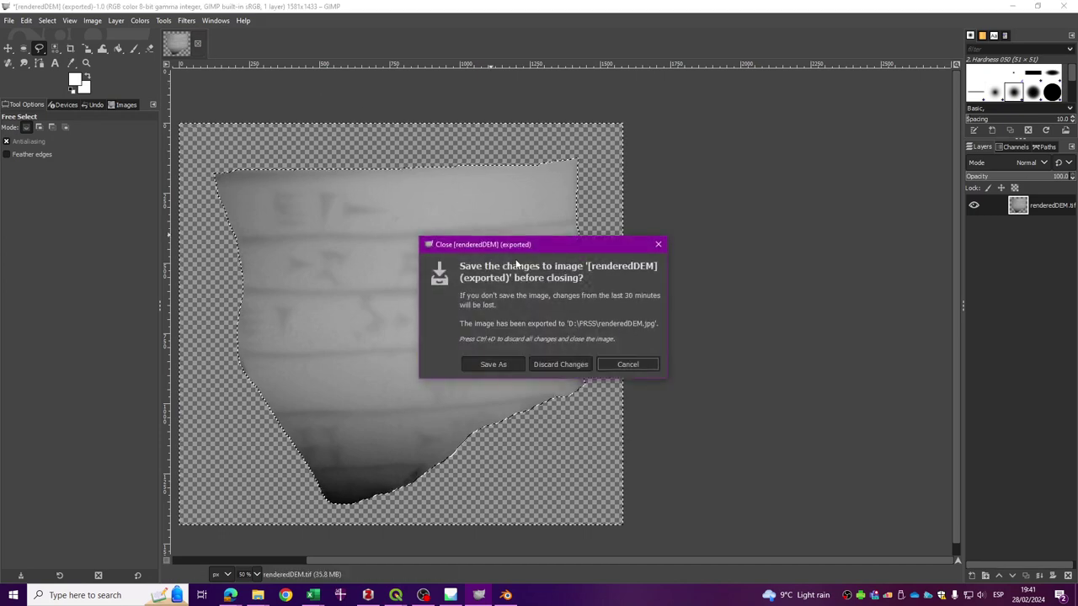
pyautogui.click(548, 364)
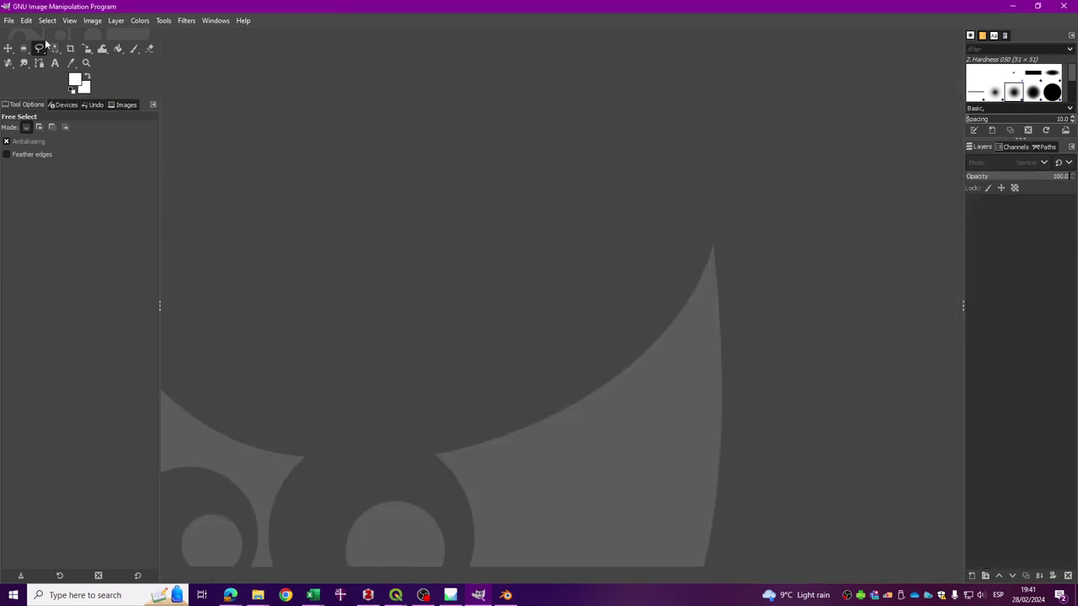
# Open renderedDEM.tif from the PRSS folder and fit the whole image in view.
pyautogui.click(9, 20)
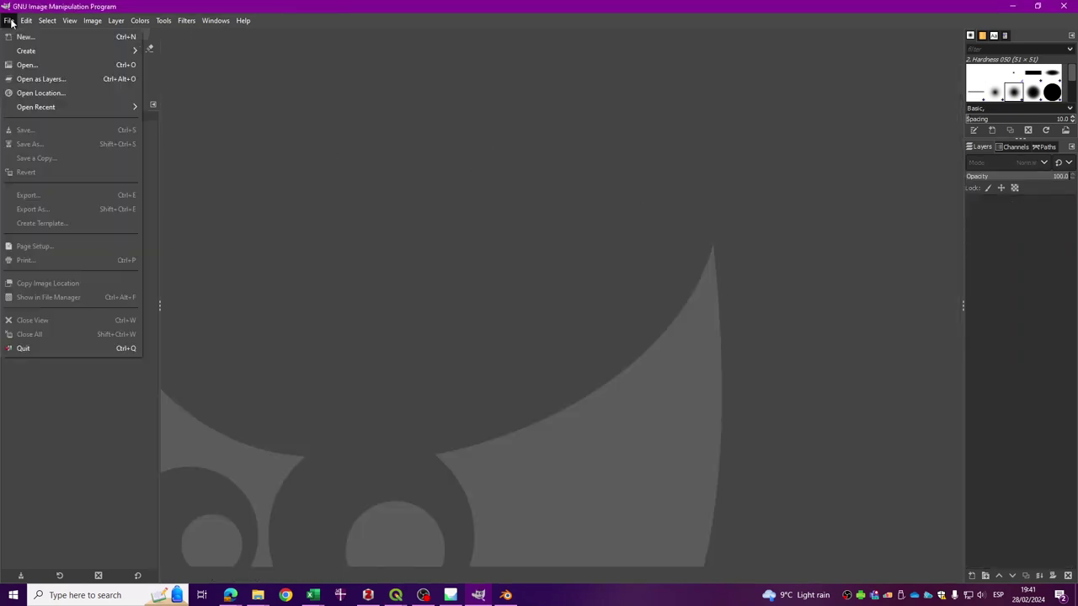
pyautogui.click(40, 65)
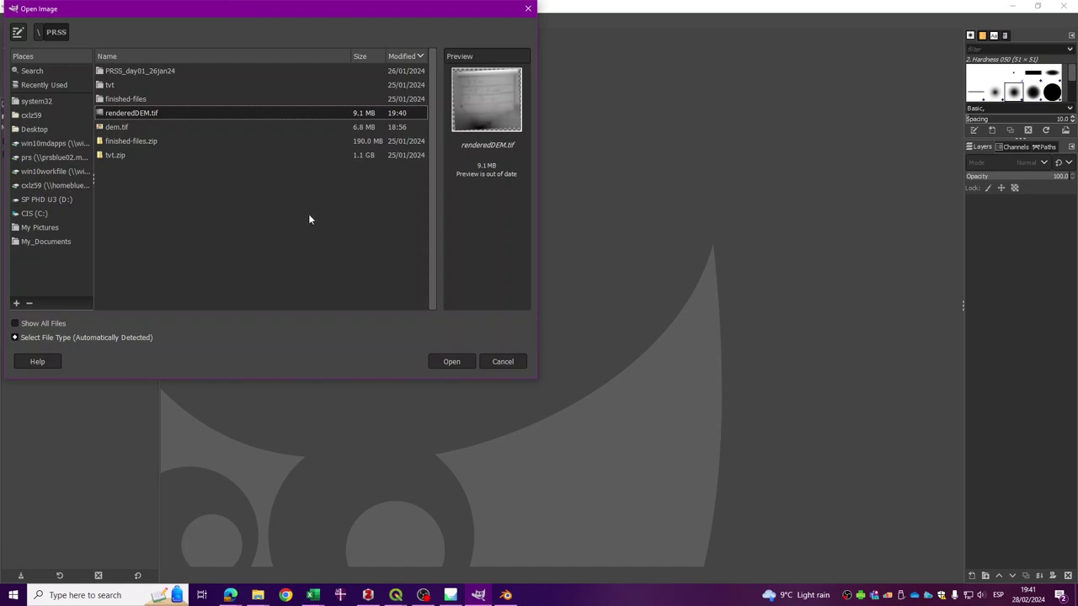
pyautogui.click(449, 362)
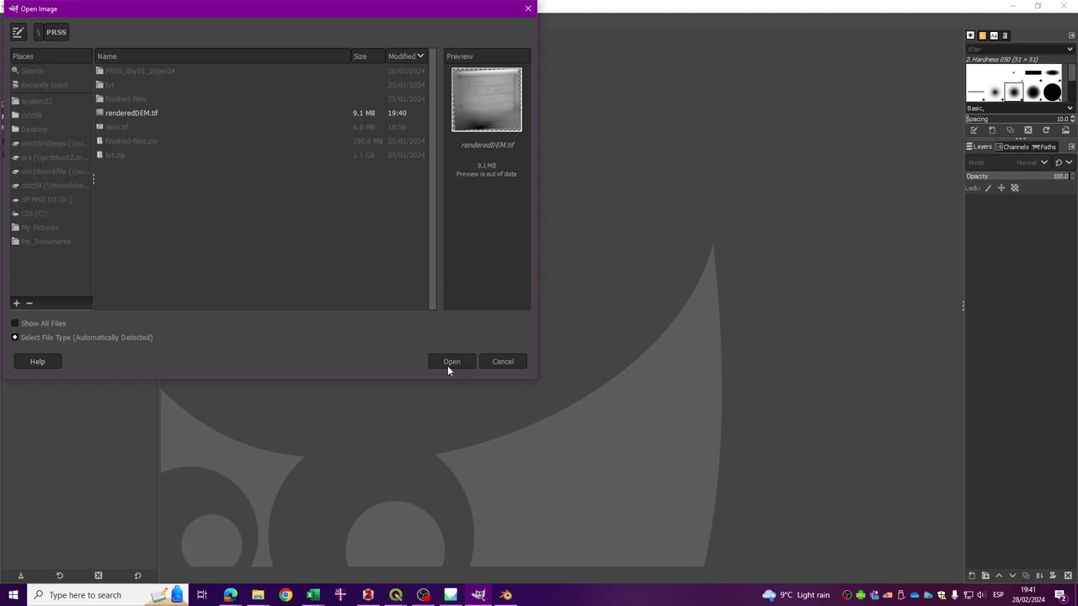
pyautogui.moveTo(288, 13); pyautogui.dragTo(472, 96)
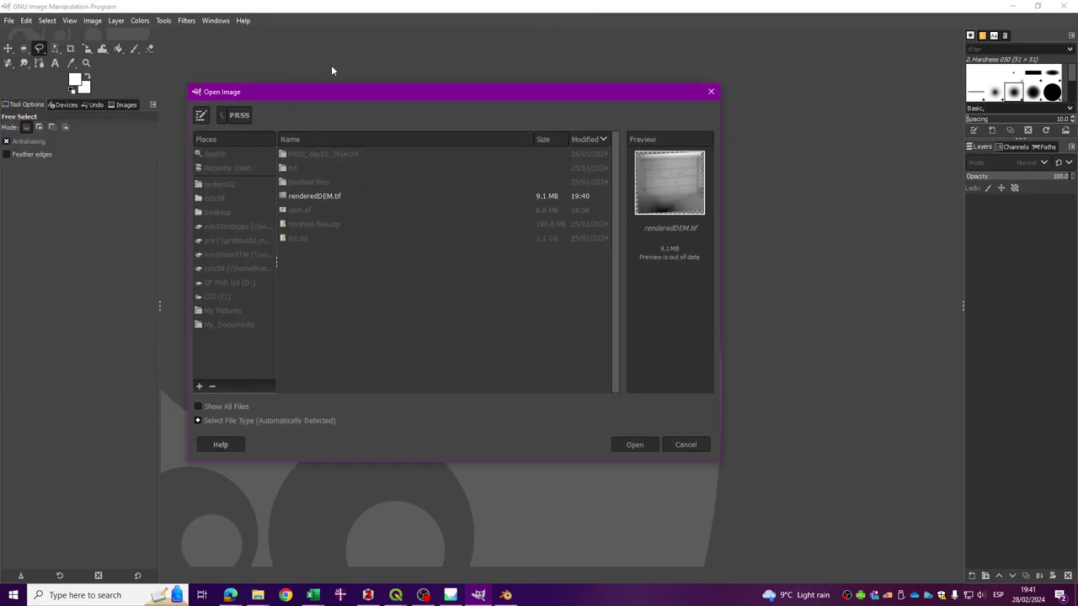
pyautogui.press('Return')
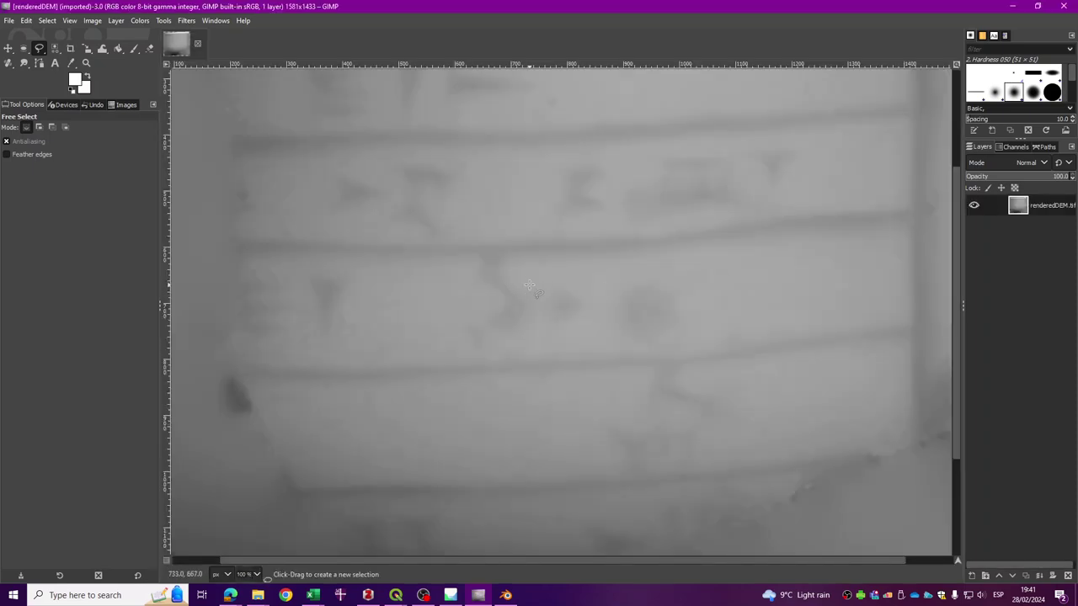
pyautogui.keyDown('ctrl'); pyautogui.scroll(-1, 560, 271); pyautogui.keyUp('ctrl')
pyautogui.keyDown('ctrl'); pyautogui.scroll(-1, 560, 271); pyautogui.keyUp('ctrl')
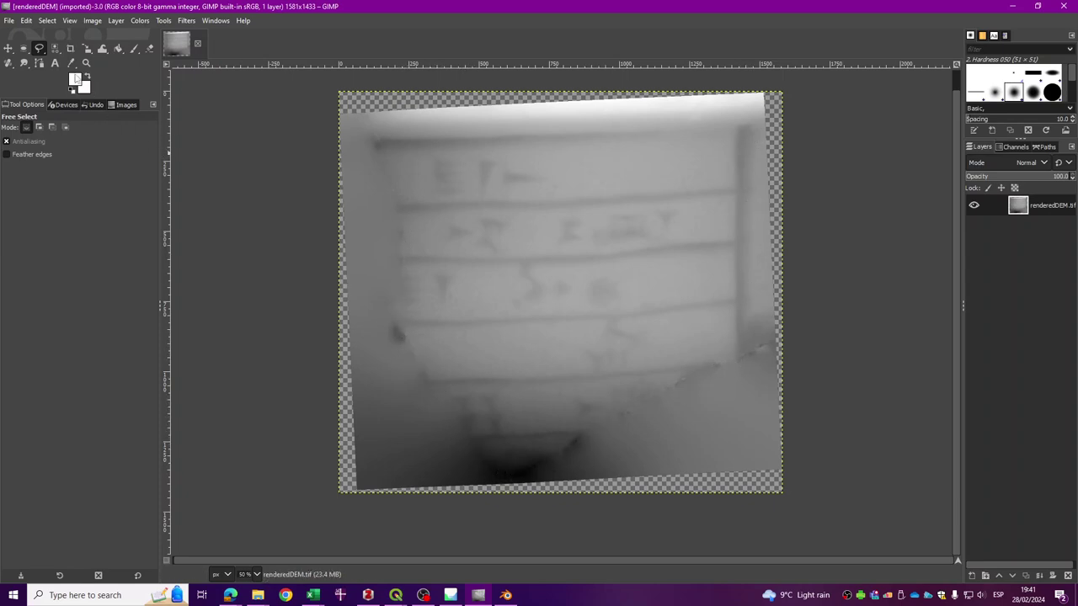
pyautogui.click(42, 51)
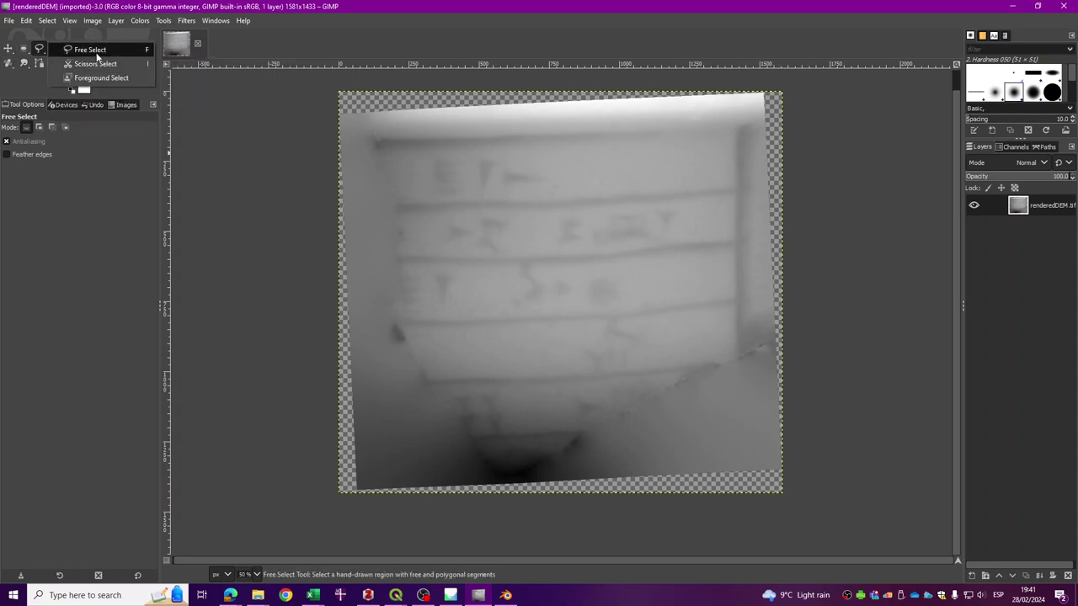
pyautogui.click(145, 52)
pyautogui.click(40, 49)
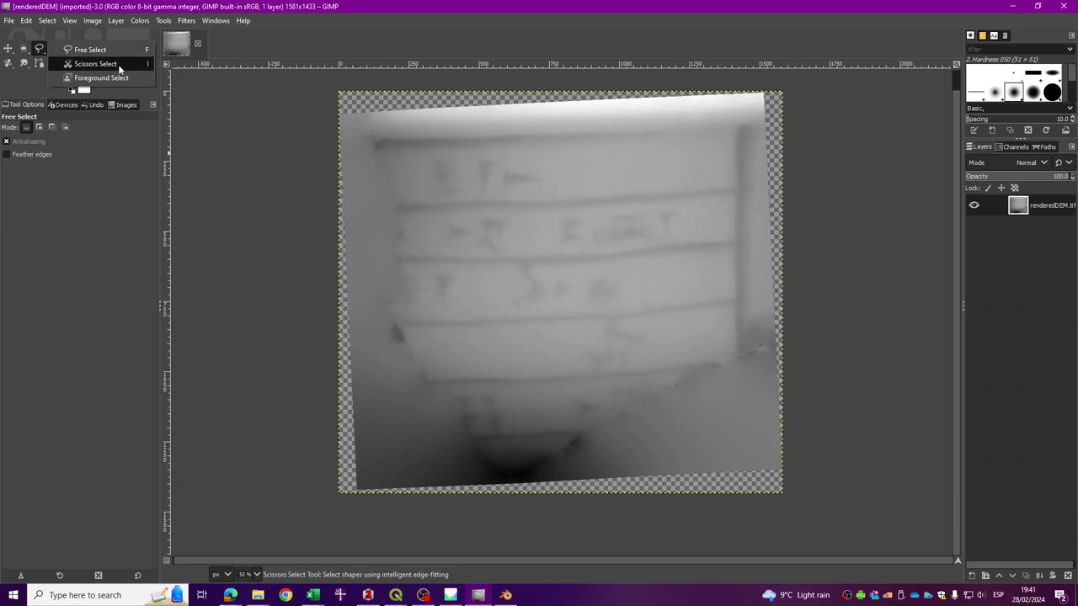
pyautogui.click(121, 65)
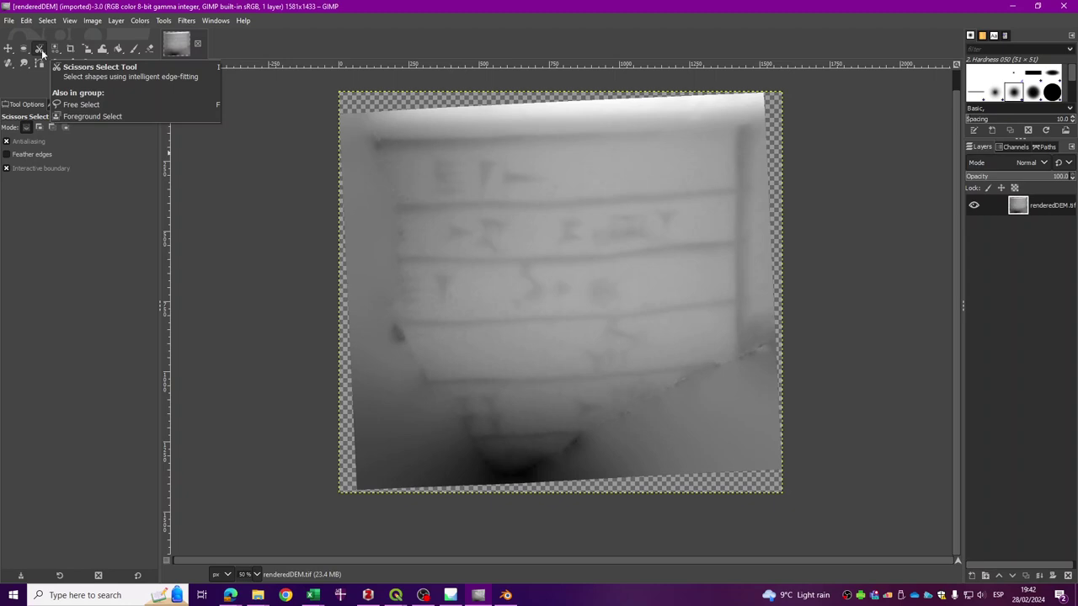
pyautogui.click(41, 53)
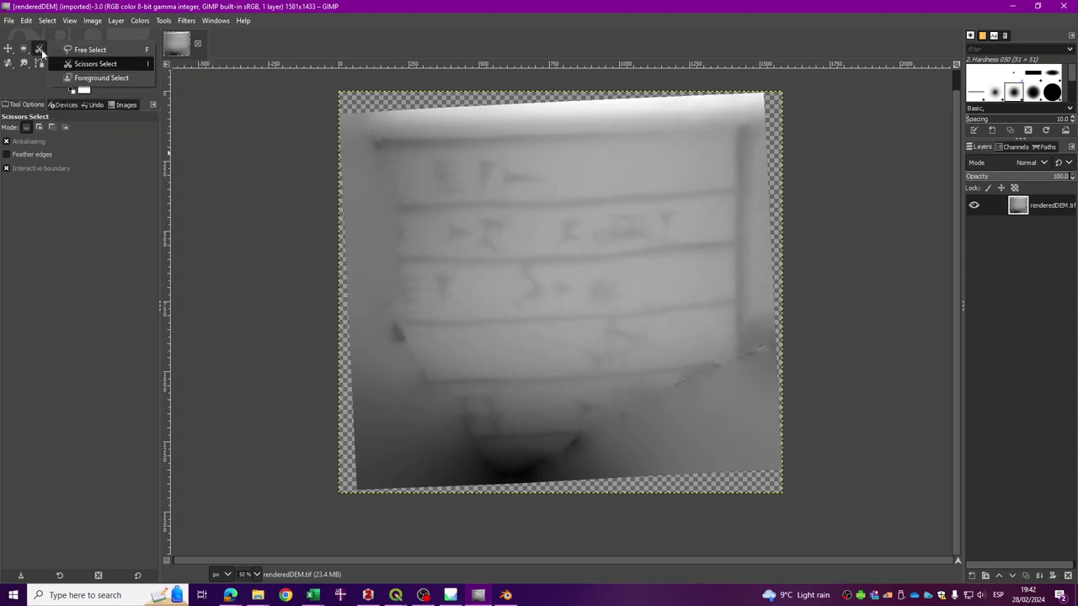
pyautogui.click(117, 52)
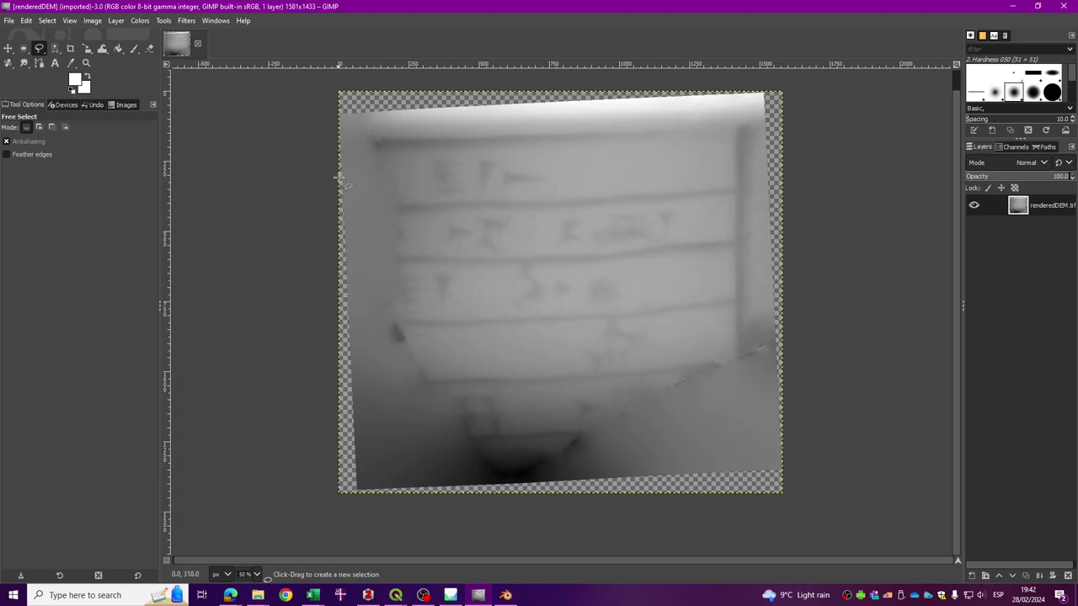
# Trace a closed freehand selection around the inscribed tablet surface with the Free Select tool.
pyautogui.moveTo(381, 152); pyautogui.dragTo(398, 250)
pyautogui.moveTo(394, 287)
pyautogui.mouseDown()
pyautogui.moveTo(399, 334)
pyautogui.moveTo(481, 458)
pyautogui.moveTo(538, 468)
pyautogui.moveTo(623, 410)
pyautogui.moveTo(739, 354)
pyautogui.moveTo(736, 223)
pyautogui.mouseUp()
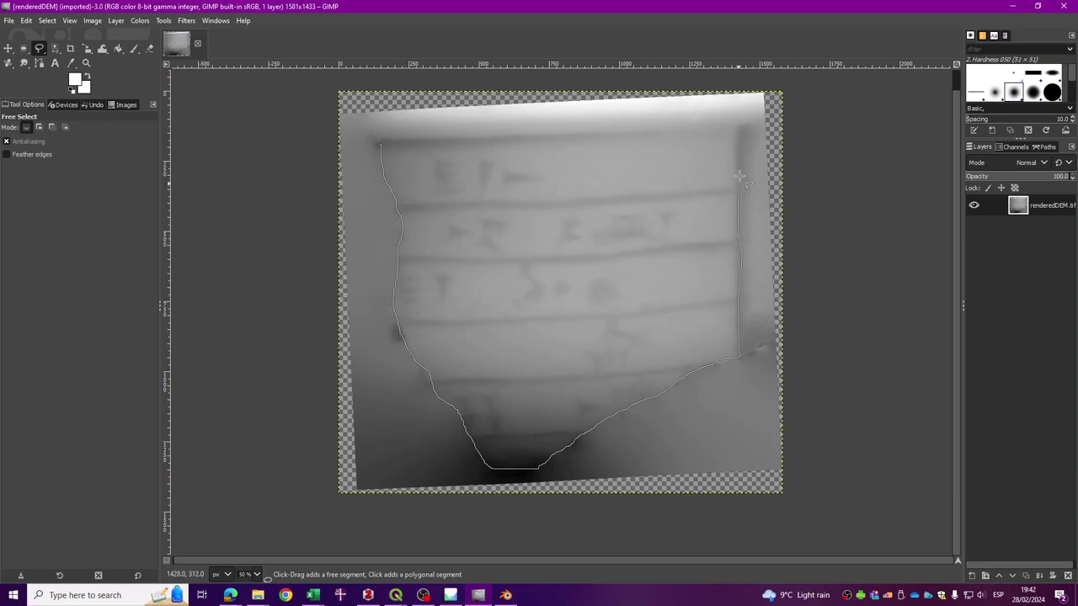
pyautogui.moveTo(701, 132); pyautogui.dragTo(379, 145)
pyautogui.click(472, 317)
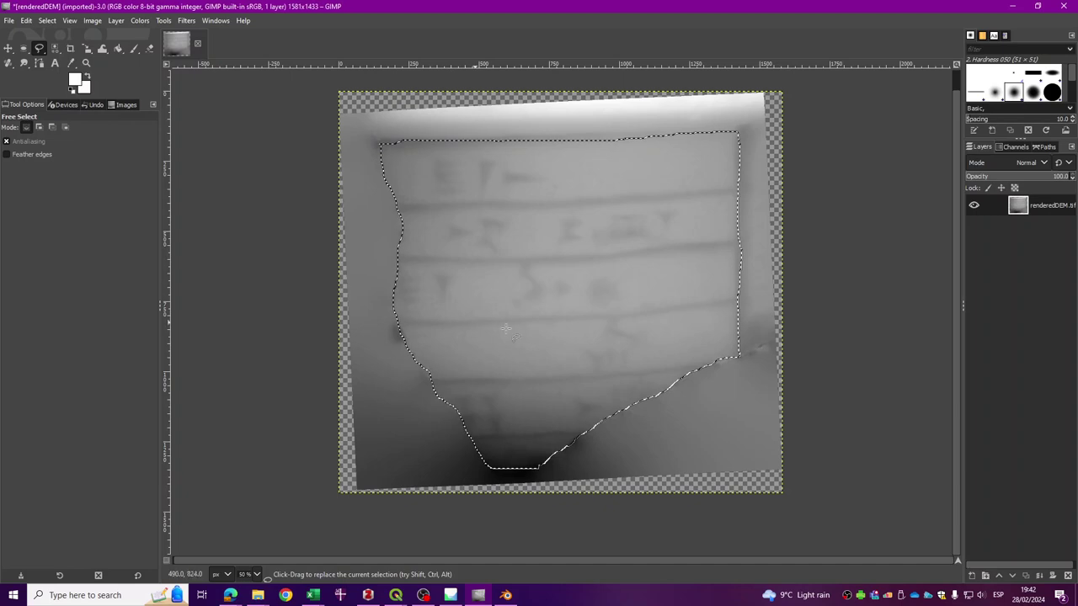
# Invert the selection and delete the background around the tablet surface.
pyautogui.click(47, 21)
pyautogui.click(67, 62)
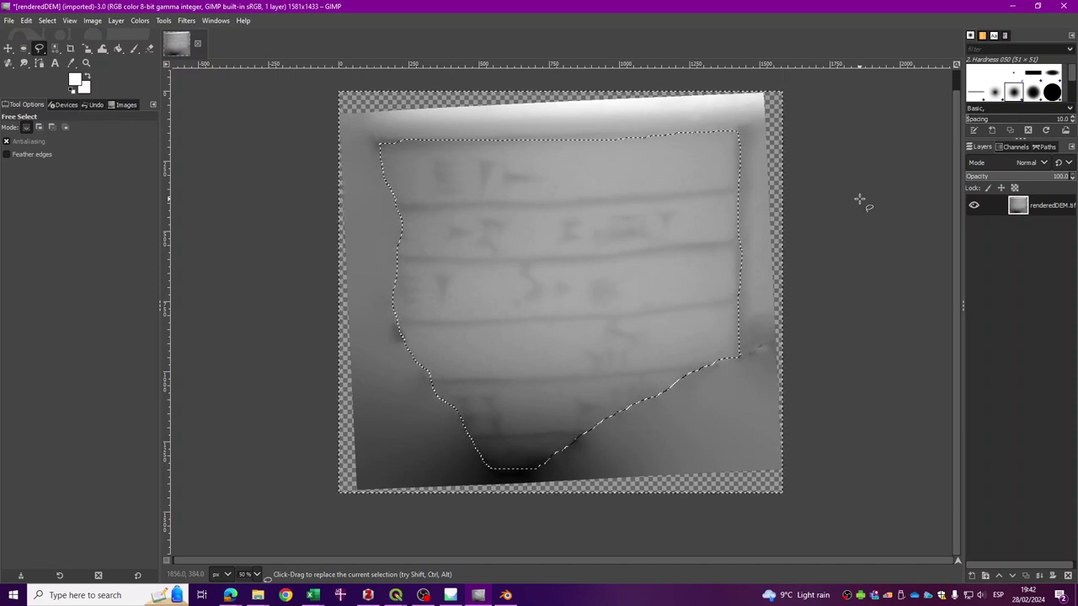
pyautogui.press('Delete')
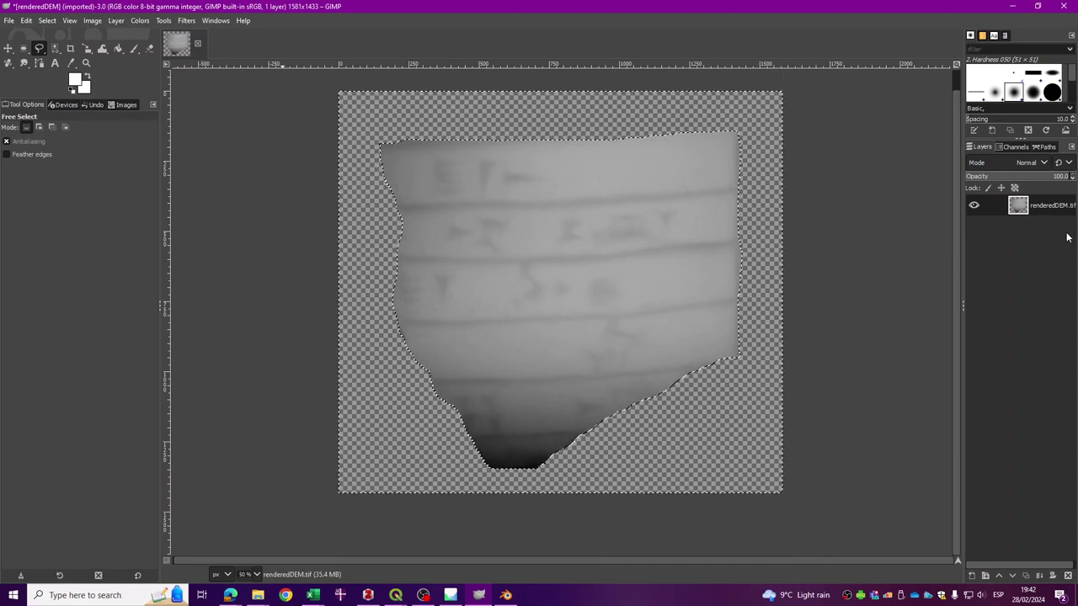
# Crop the image to its content to remove the empty borders, and activate the Move tool.
pyautogui.click(86, 22)
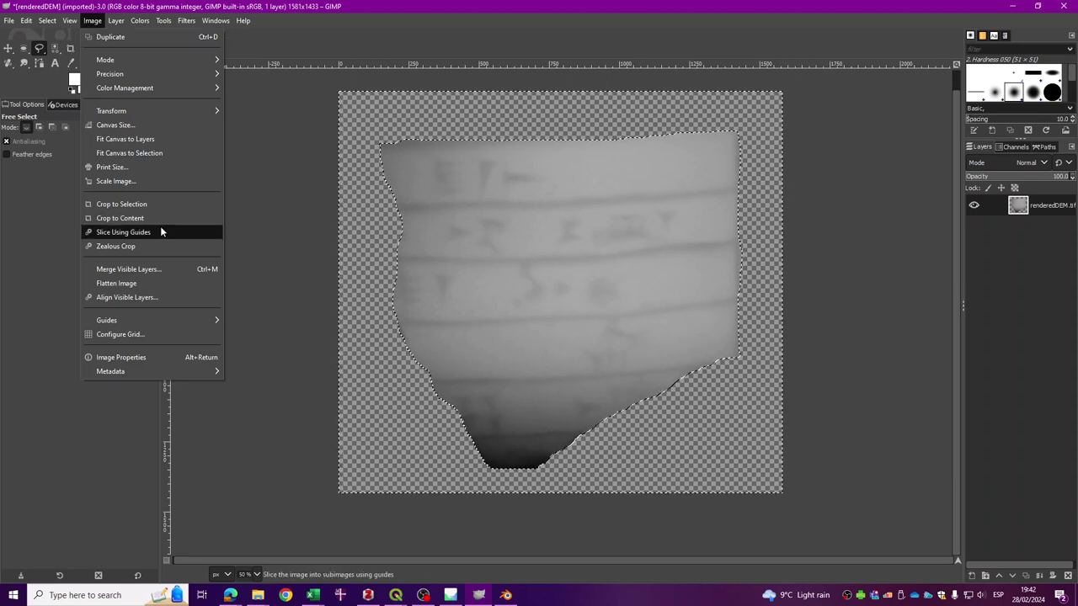
pyautogui.click(148, 204)
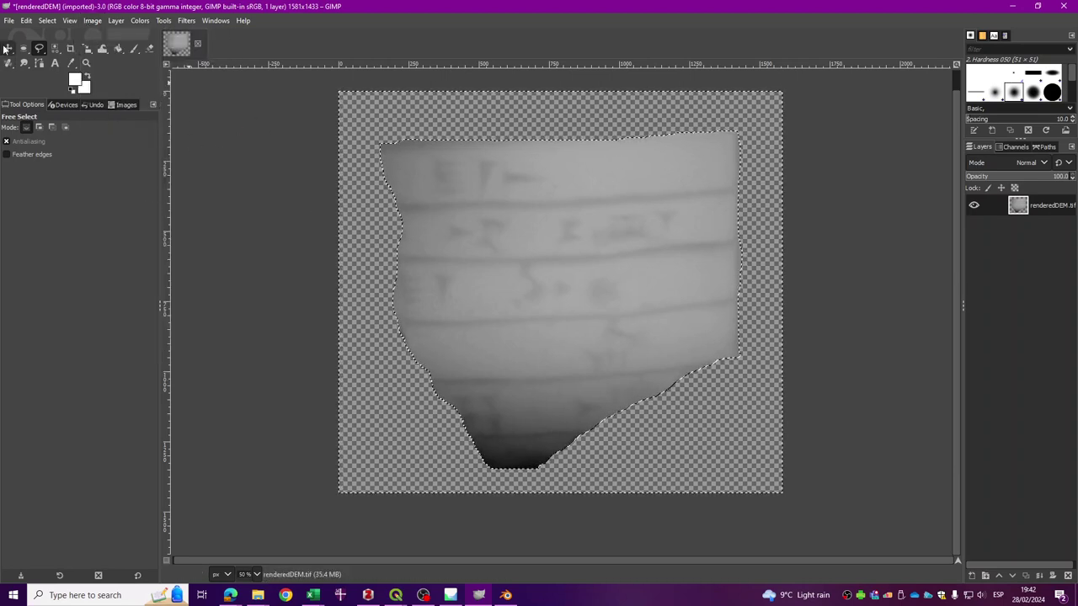
pyautogui.click(92, 20)
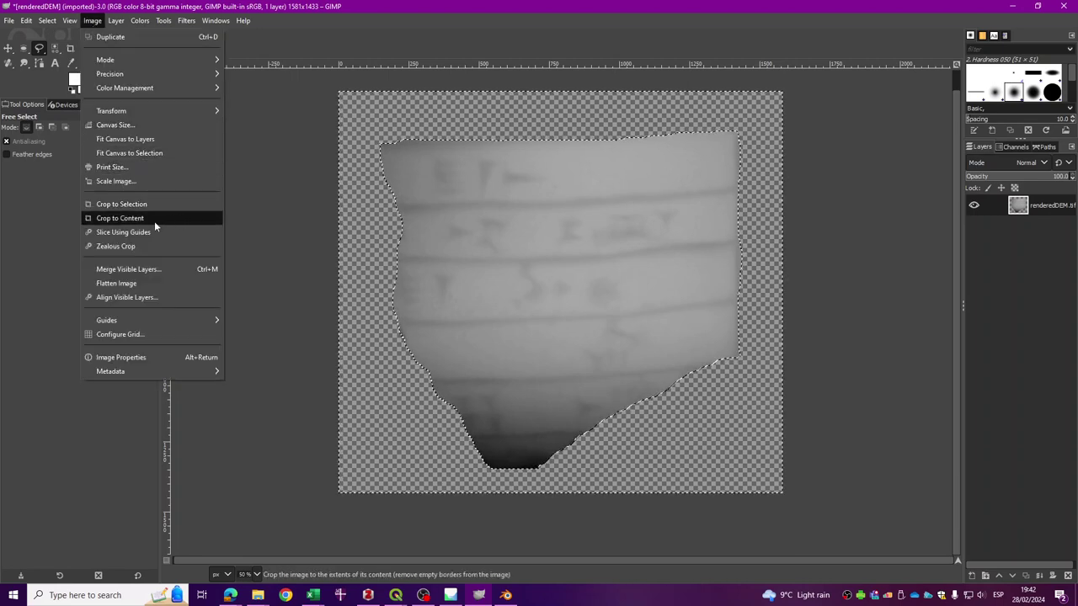
pyautogui.click(120, 218)
pyautogui.click(281, 179)
pyautogui.rightClick(235, 143)
pyautogui.click(9, 49)
pyautogui.click(8, 49)
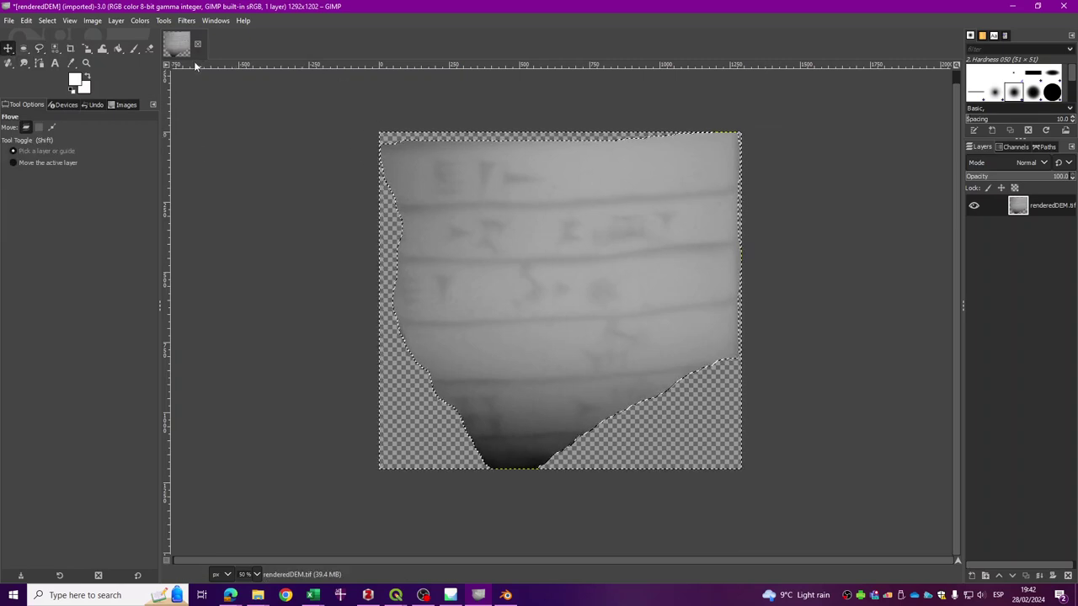
# Export the cropped image as renderedDEM.png in the PRSS folder with the default PNG options.
pyautogui.click(9, 20)
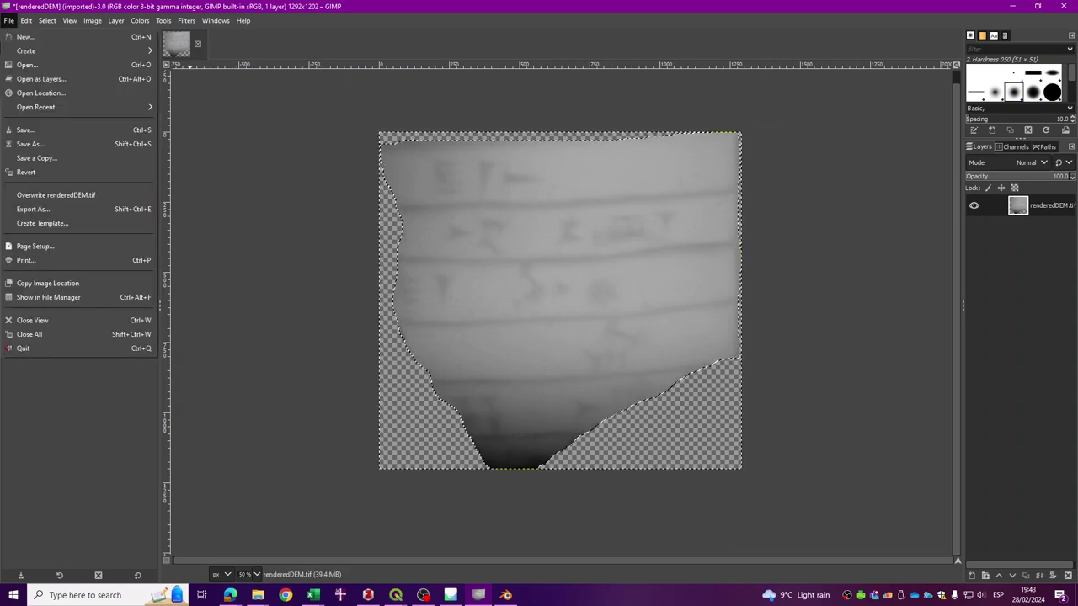
pyautogui.click(32, 209)
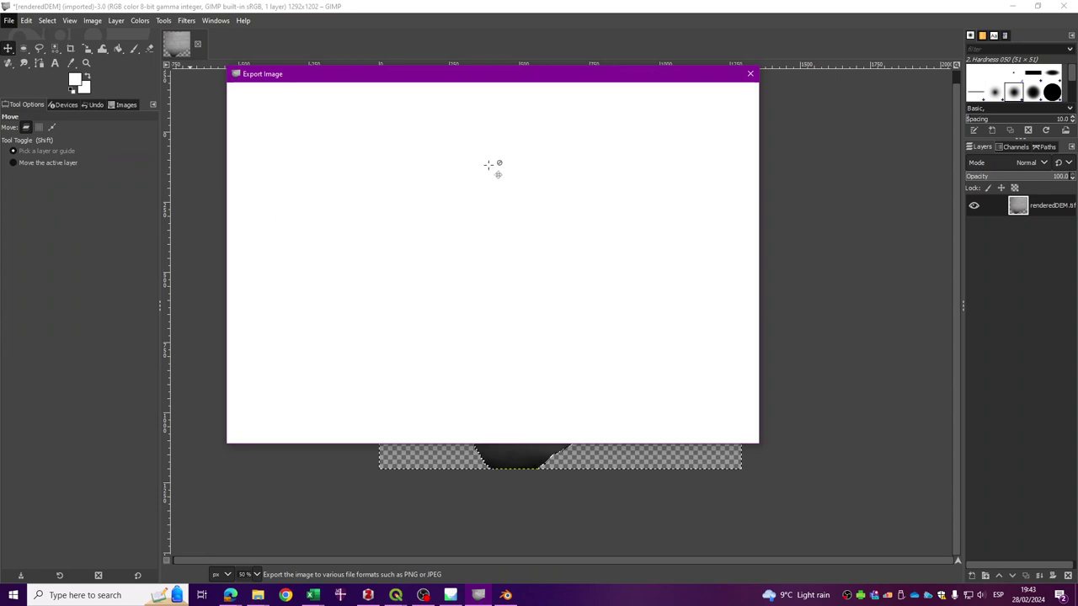
pyautogui.click(353, 94)
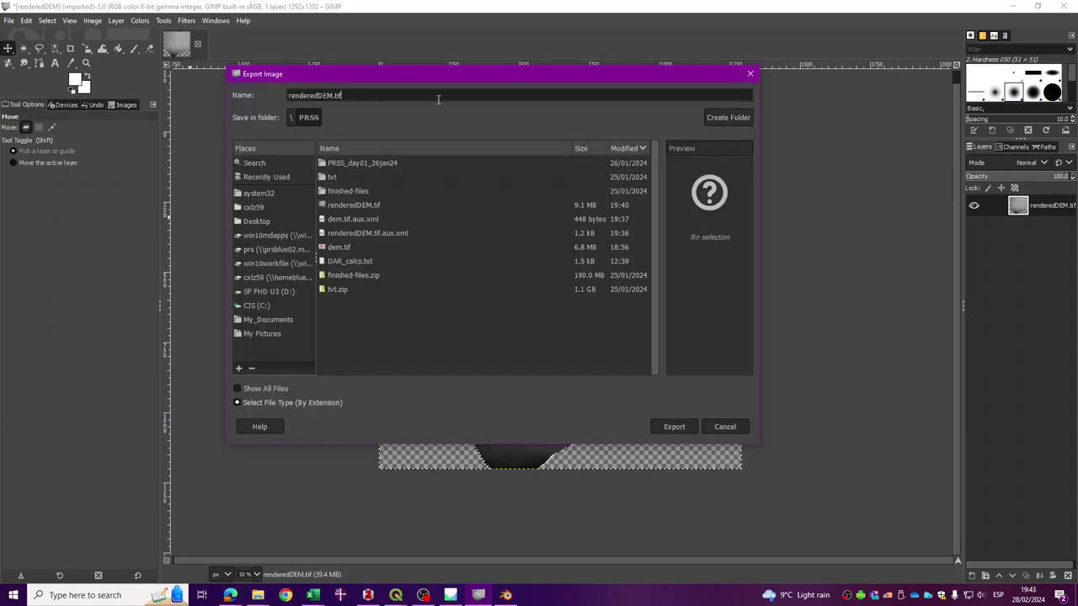
pyautogui.press('BackSpace')
pyautogui.press('BackSpace')
pyautogui.write('PNG')
pyautogui.press('BackSpace')
pyautogui.press('BackSpace')
pyautogui.press('BackSpace')
pyautogui.write('png')
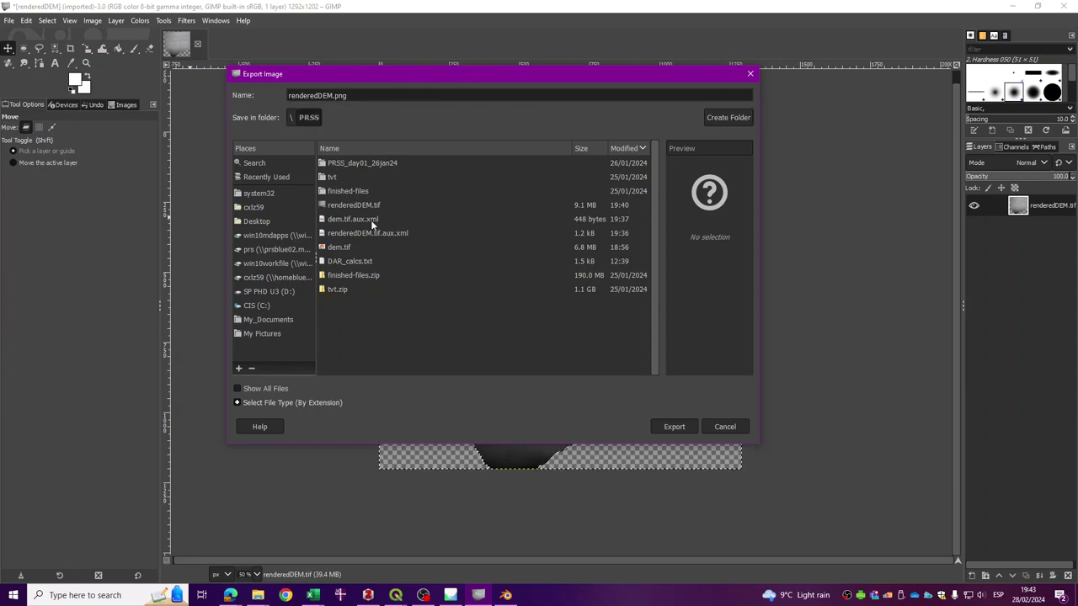
pyautogui.click(672, 426)
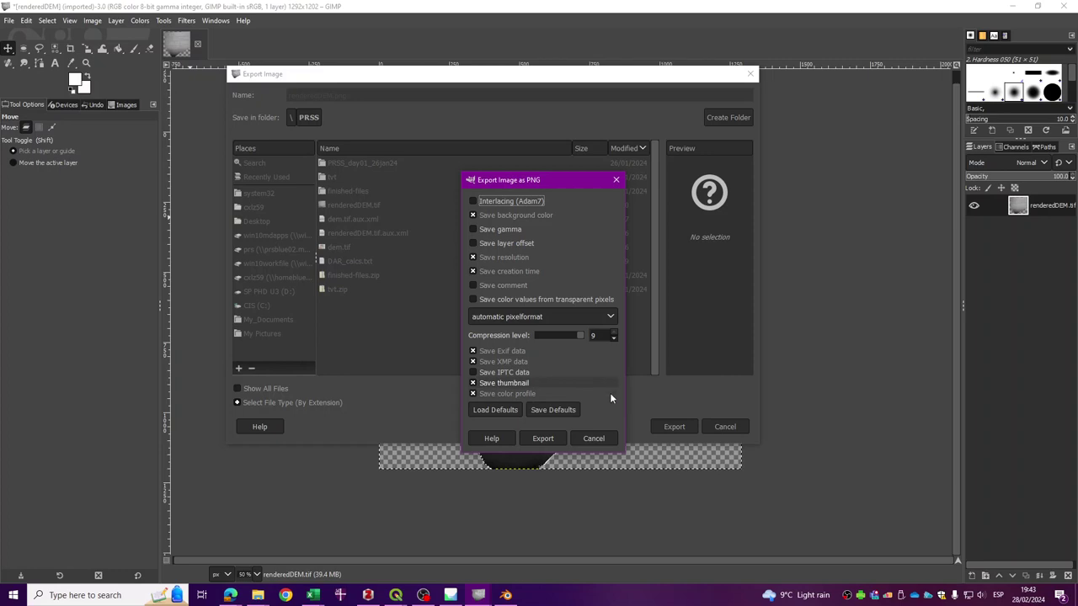
pyautogui.click(540, 438)
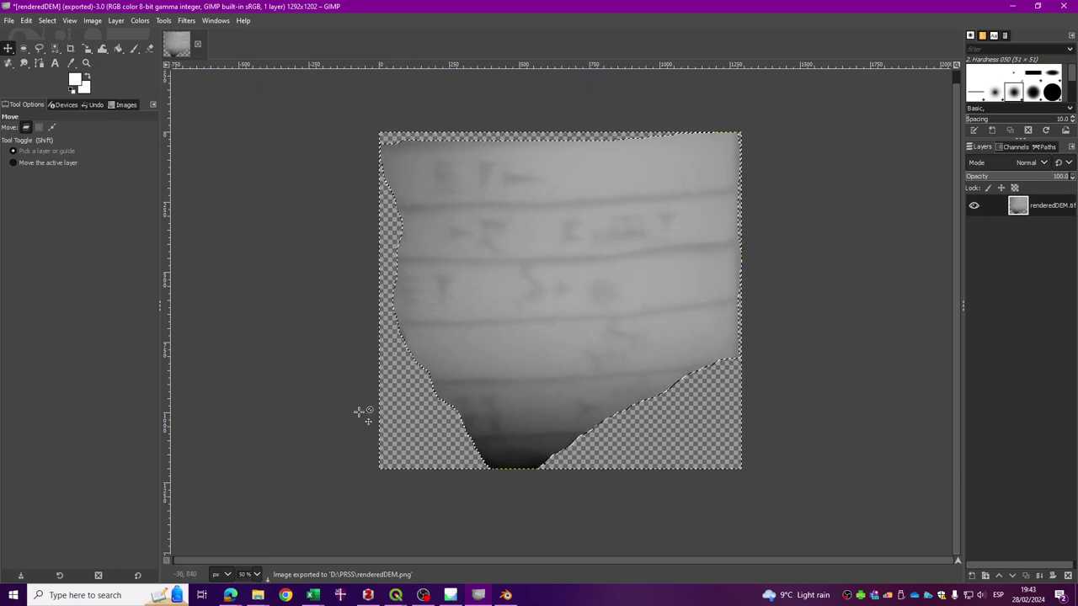
# Switch to the NormalMap-Online page in the browser and load renderedDEM.png from the PRSS folder as the height map.
pyautogui.click(230, 595)
pyautogui.click(290, 547)
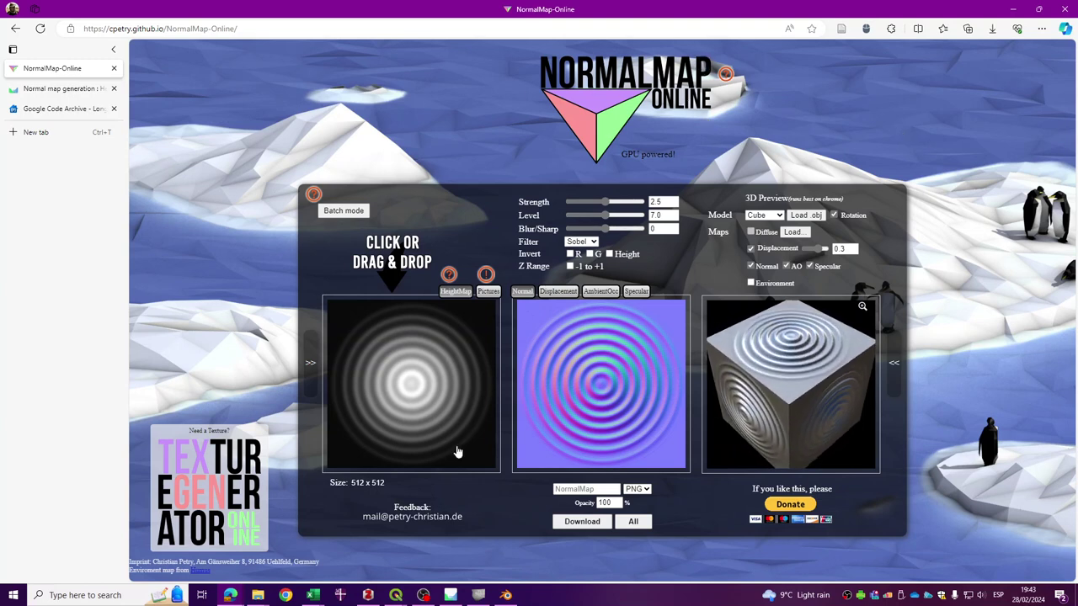
pyautogui.click(466, 315)
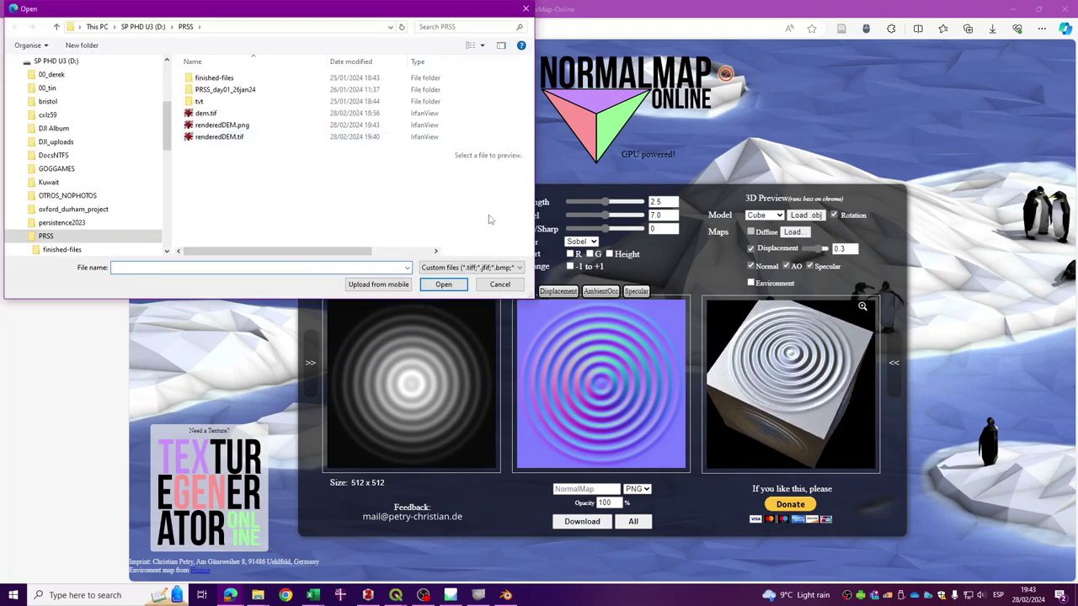
pyautogui.click(244, 126)
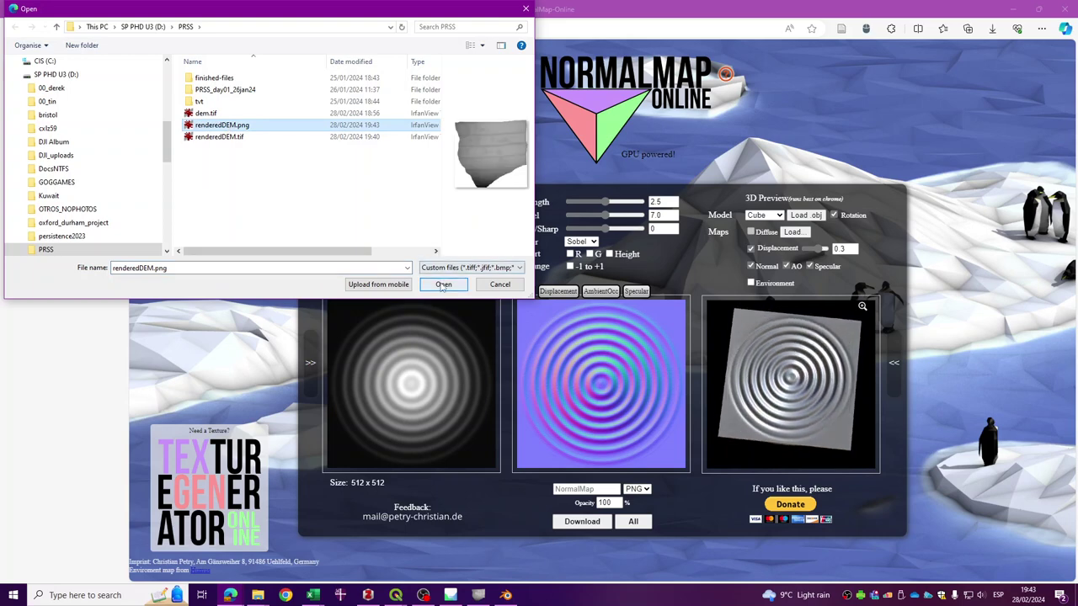
pyautogui.click(443, 283)
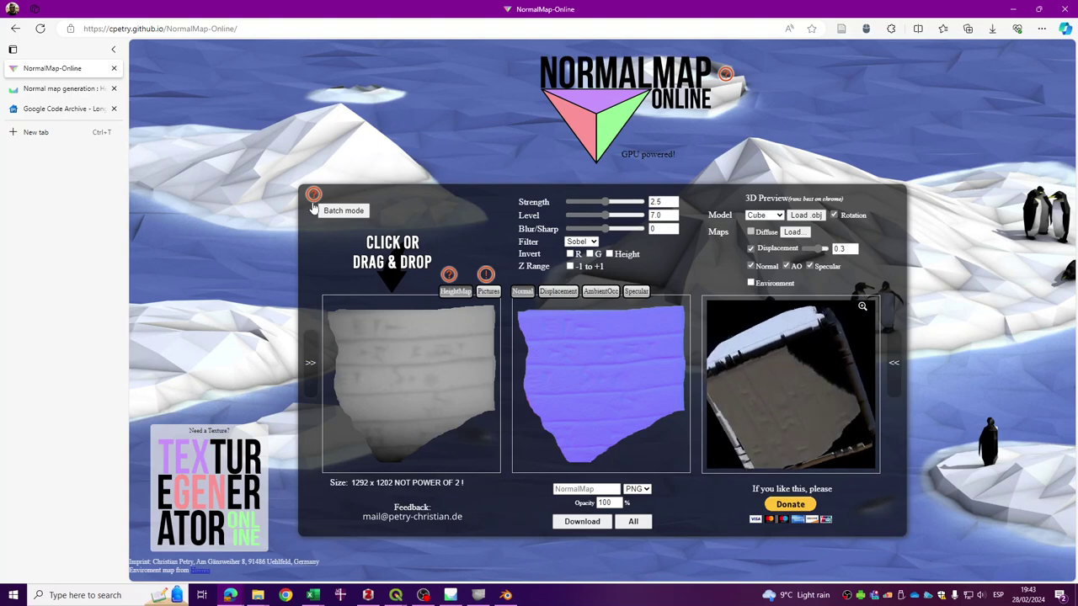
# Look through the gimp-normalmap plugin page on Google Code Archive, including its features, download and changes sections.
pyautogui.click(61, 109)
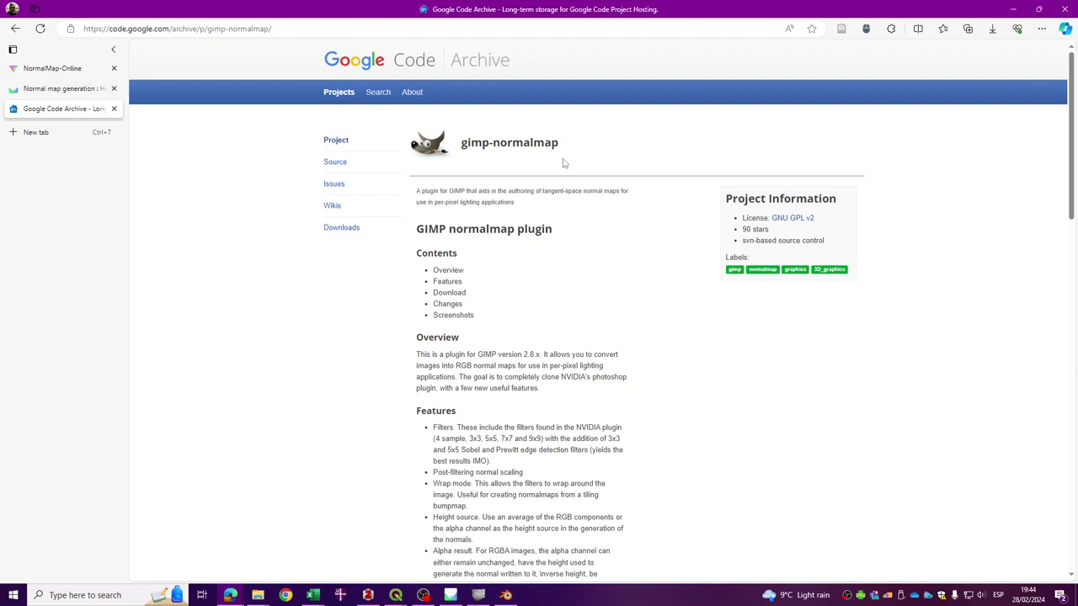
pyautogui.moveTo(463, 143); pyautogui.dragTo(558, 144)
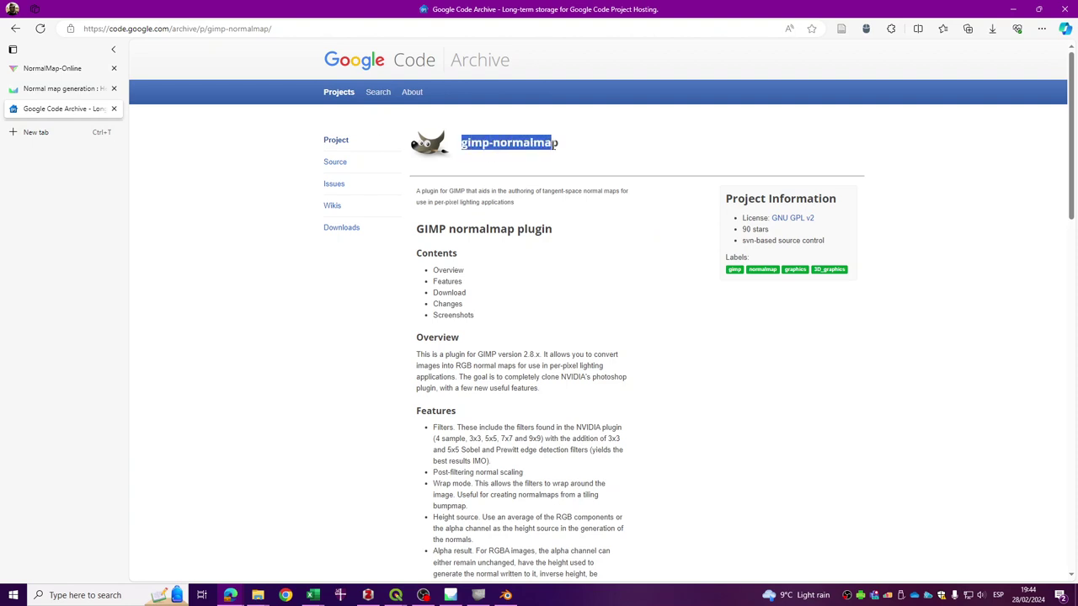
pyautogui.click(578, 160)
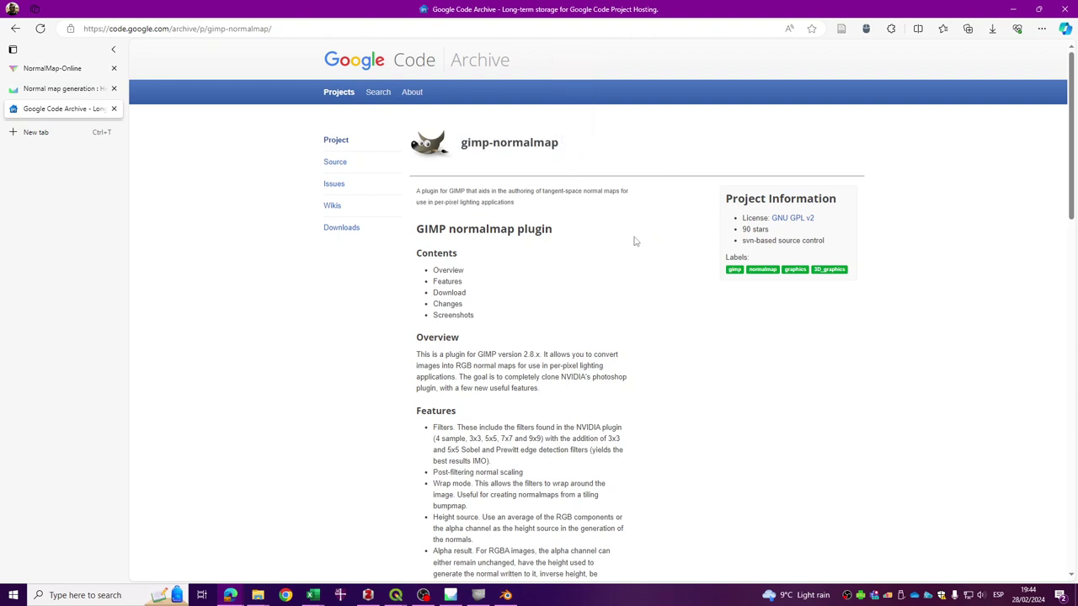
pyautogui.scroll(-1, 505, 194)
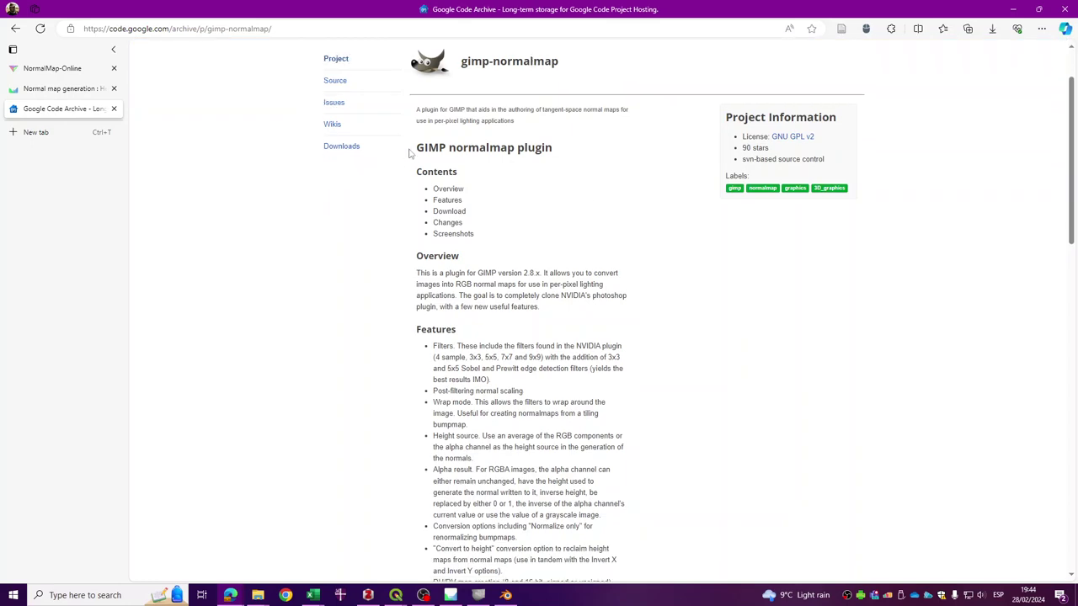
pyautogui.moveTo(418, 147); pyautogui.dragTo(562, 148)
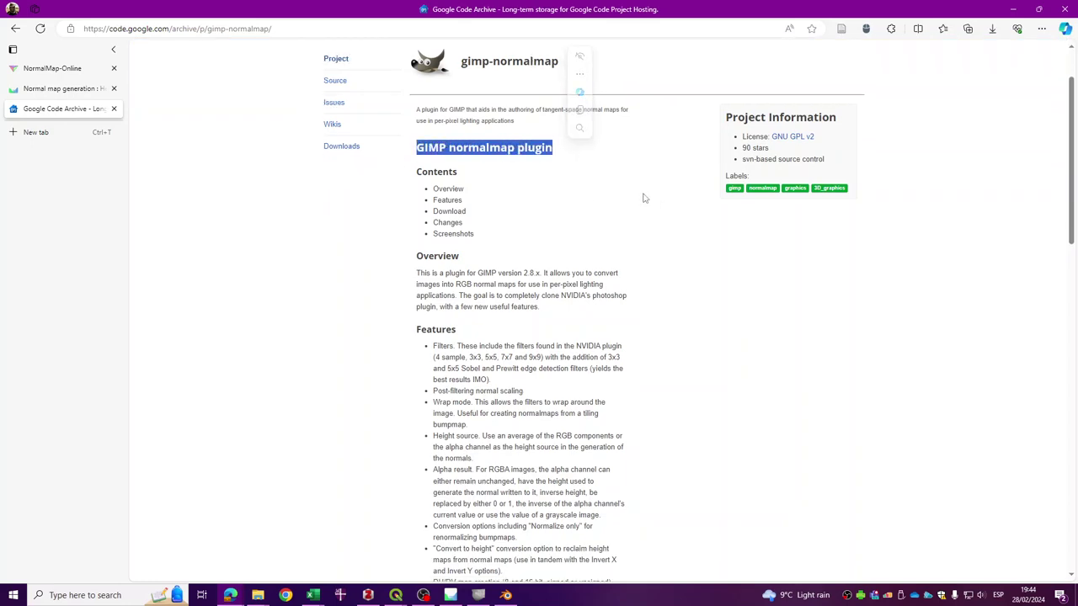
pyautogui.scroll(-2, 648, 235)
pyautogui.scroll(-10, 647, 278)
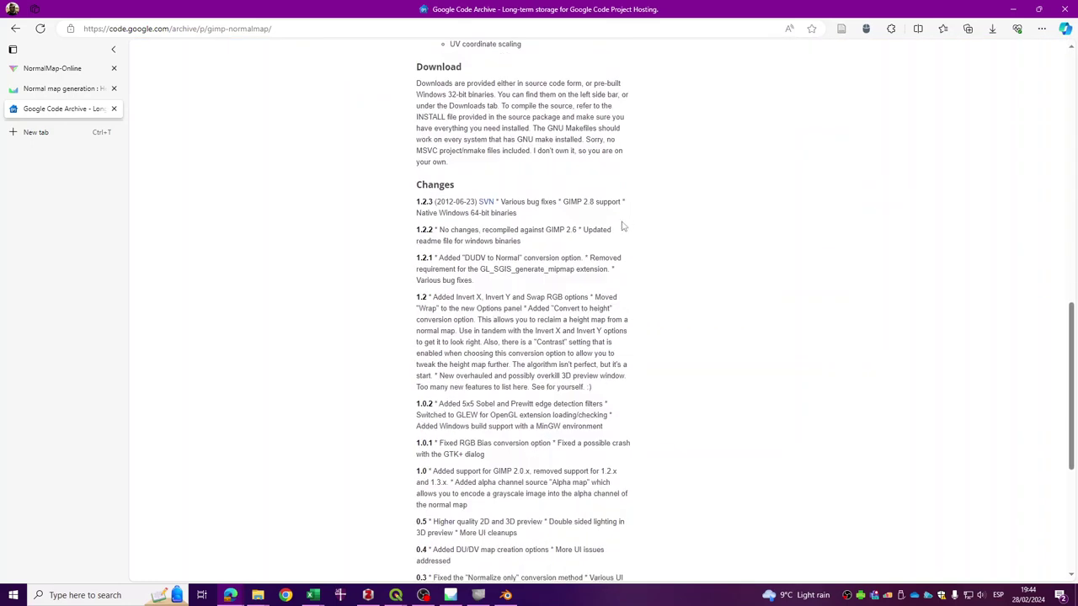
pyautogui.scroll(12, 641, 304)
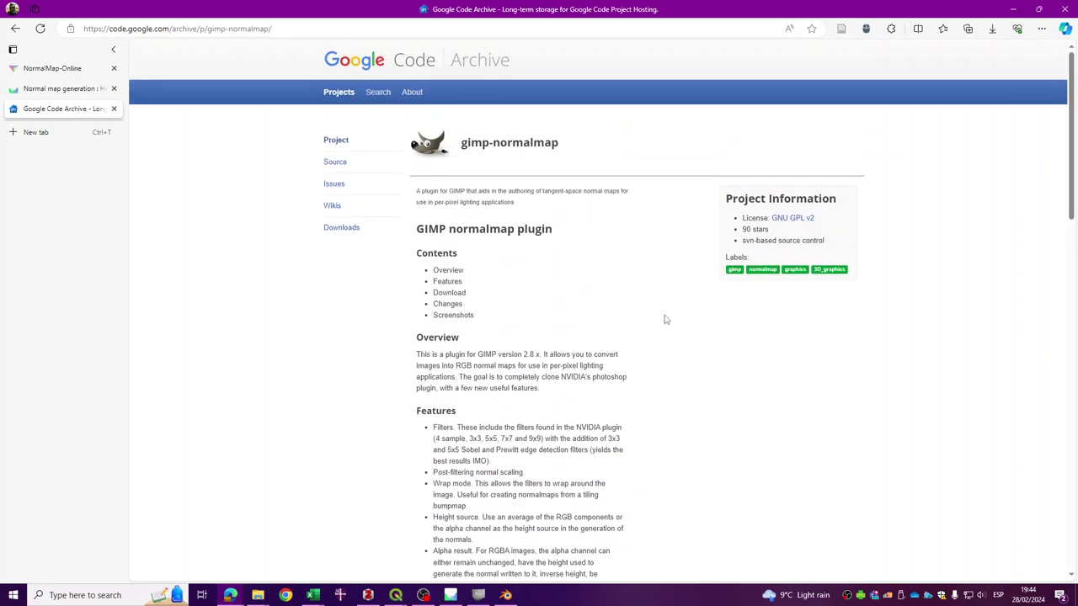
# Return to the NormalMap-Online page and set the 3D preview model to Plane.
pyautogui.click(68, 68)
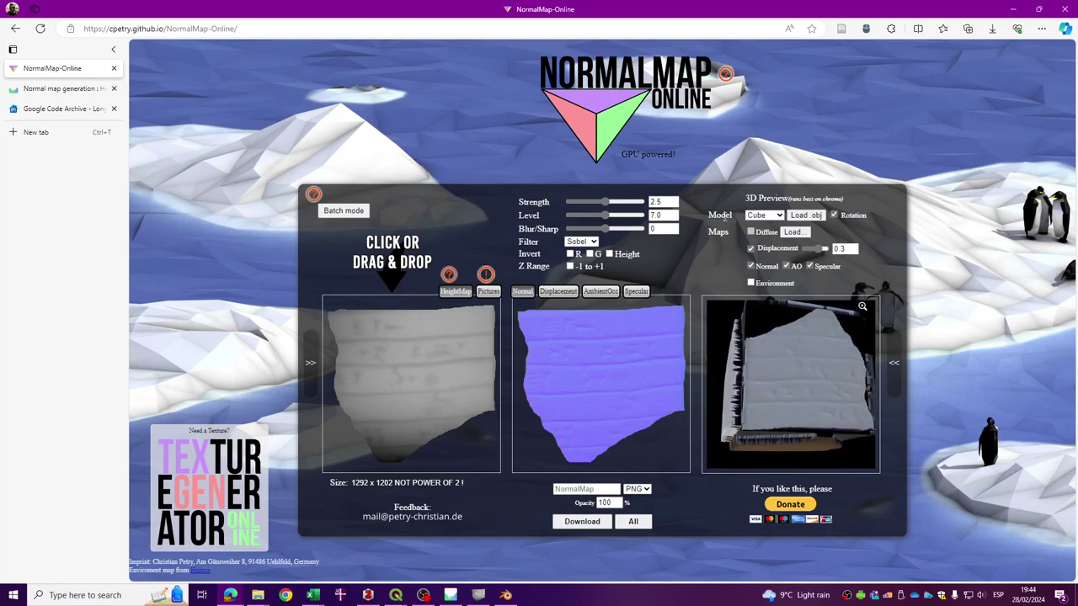
pyautogui.click(767, 216)
pyautogui.click(772, 237)
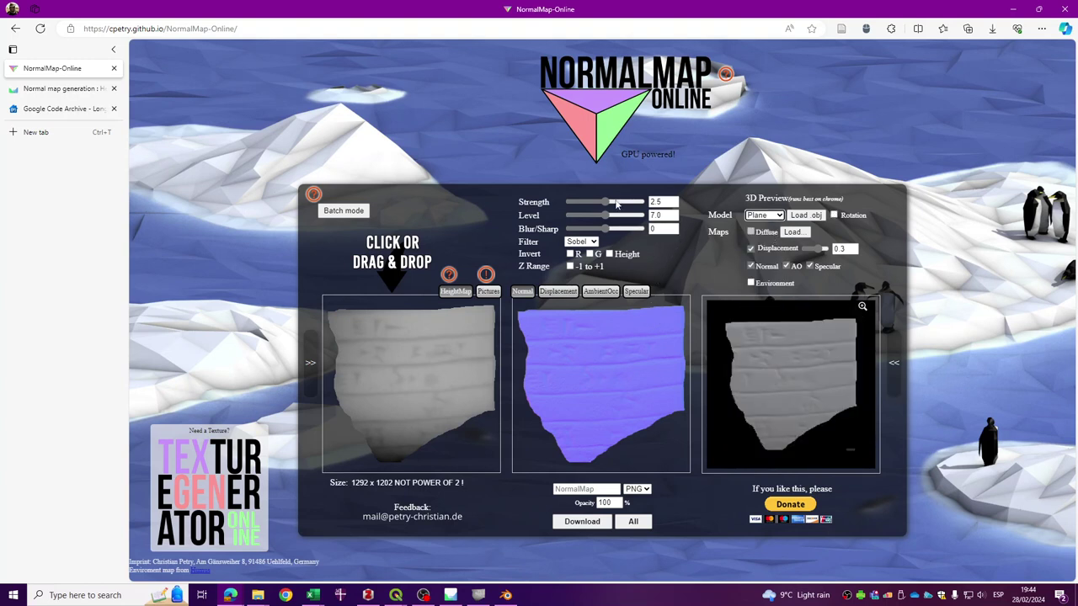
# Try a normal map strength of 4.18, a level of 5.9 and a Blur/Sharp value of 25.
pyautogui.moveTo(606, 205); pyautogui.dragTo(627, 235)
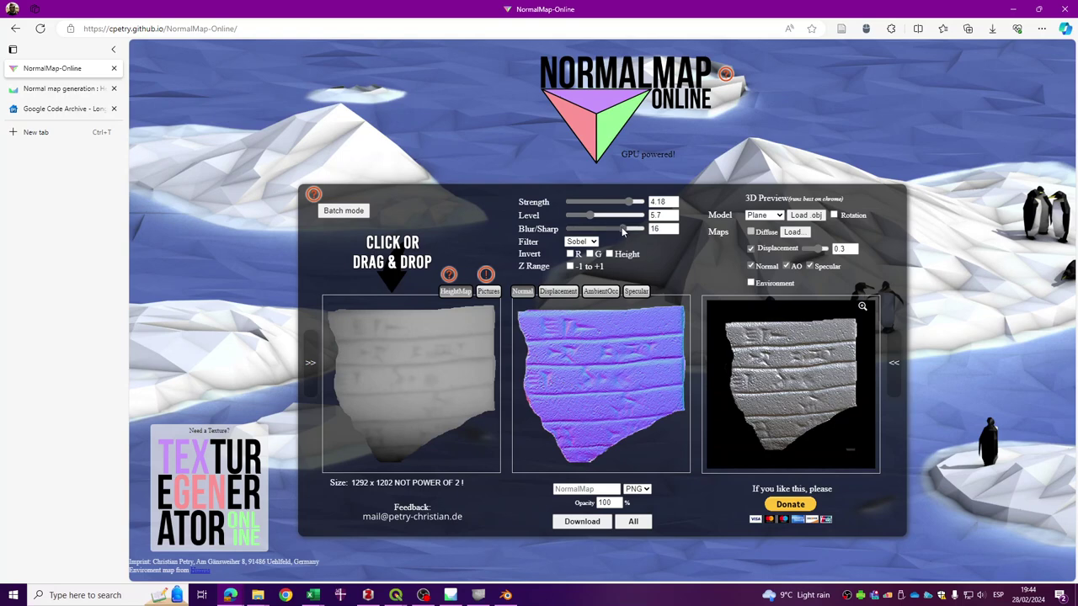
pyautogui.moveTo(581, 220)
pyautogui.mouseDown()
pyautogui.moveTo(608, 217)
pyautogui.moveTo(593, 213)
pyautogui.mouseUp()
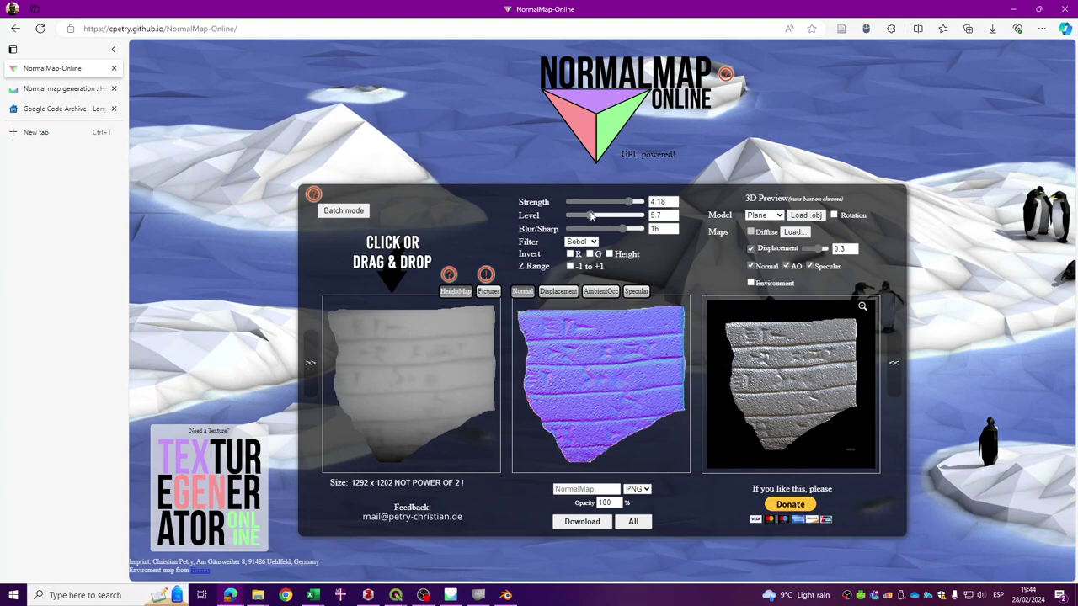
pyautogui.moveTo(621, 228); pyautogui.dragTo(630, 230)
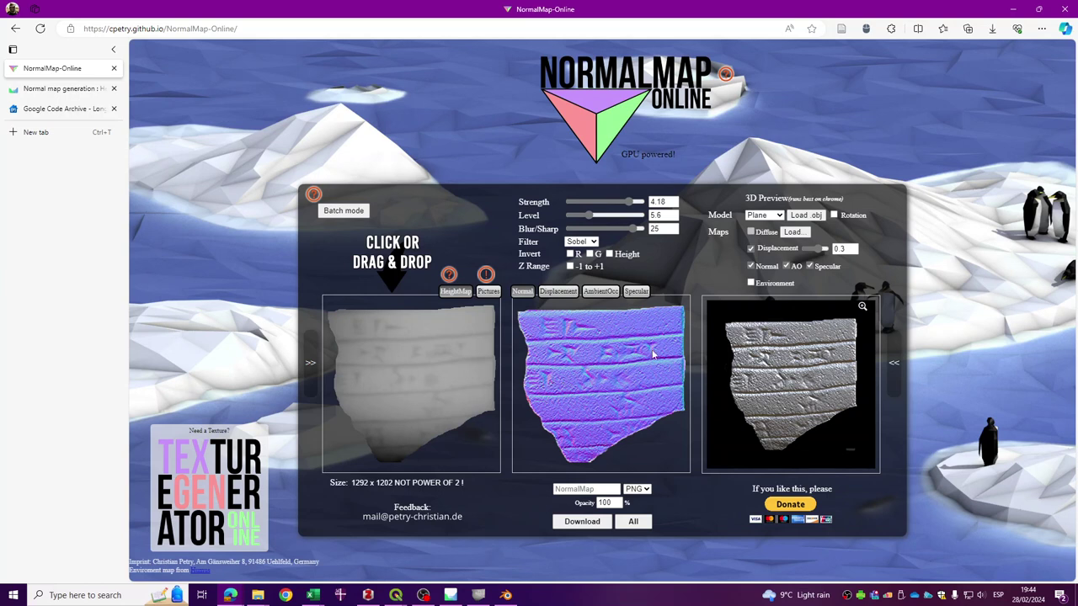
pyautogui.click(593, 216)
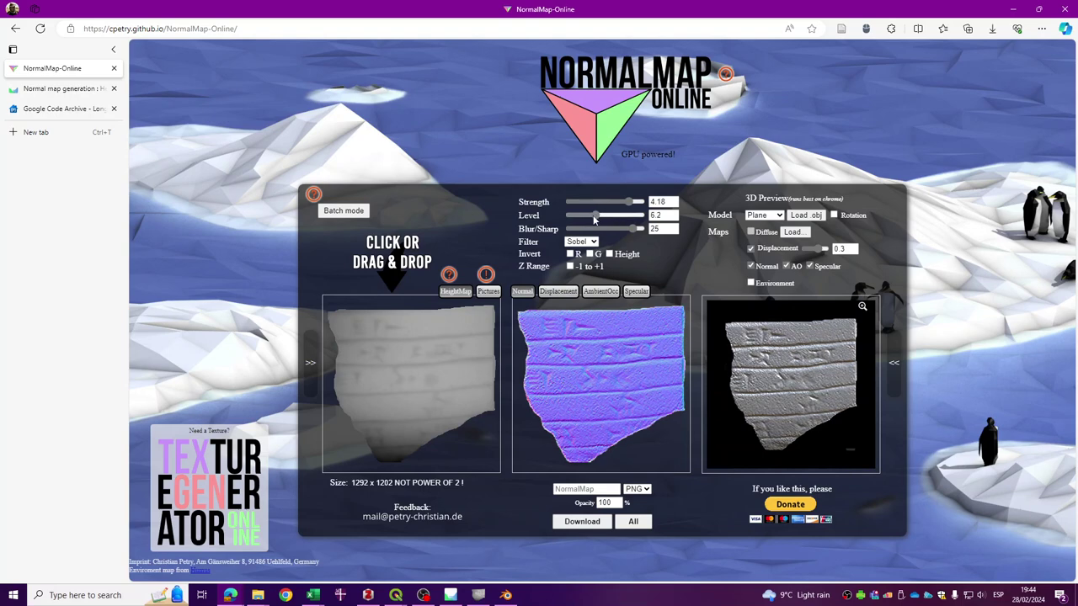
# Change the normal map filter to Scharr and set strength to 4.22, level to 7.2 and Blur/Sharp to 14.
pyautogui.click(581, 241)
pyautogui.click(592, 264)
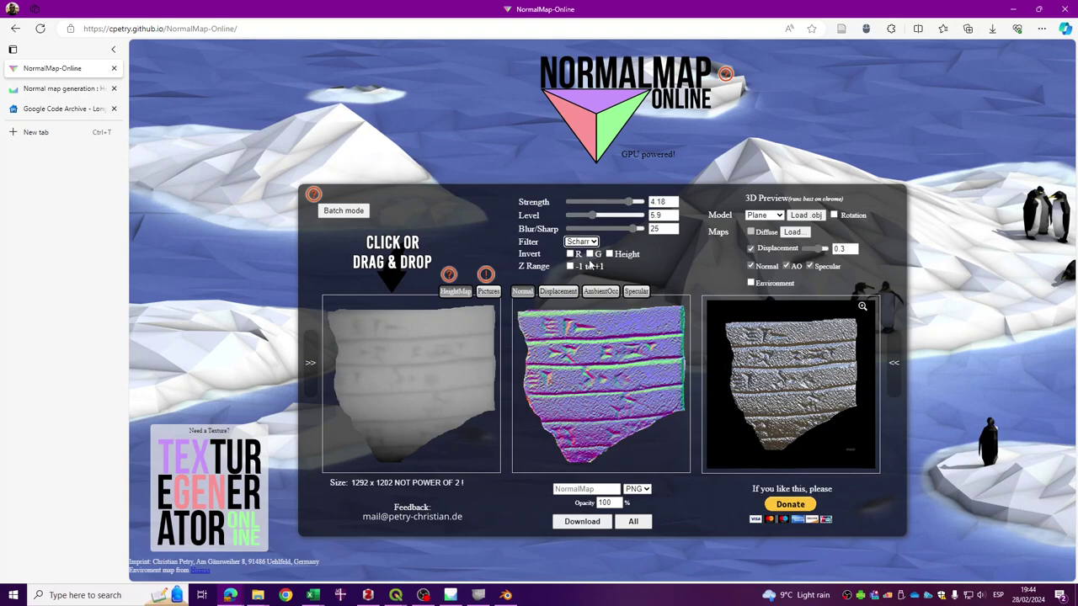
pyautogui.moveTo(592, 215); pyautogui.dragTo(632, 204)
pyautogui.click(607, 217)
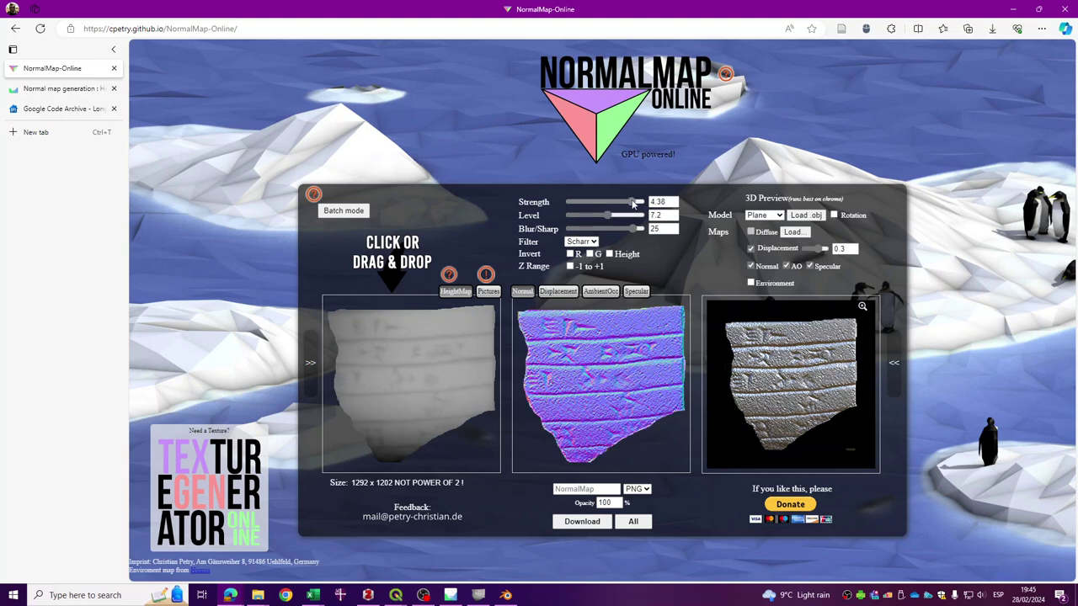
pyautogui.click(629, 199)
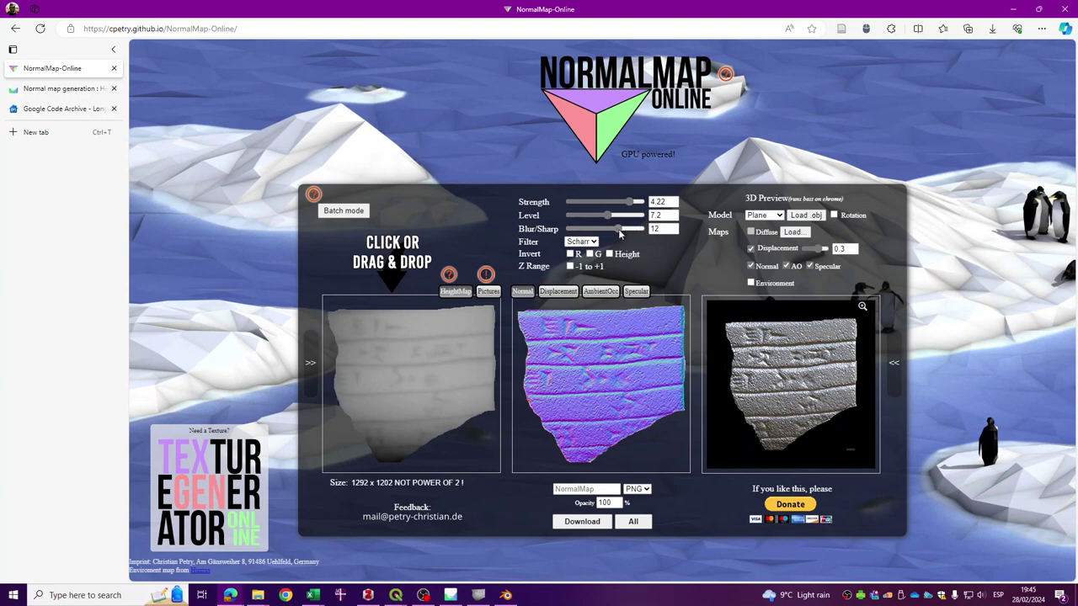
pyautogui.click(620, 228)
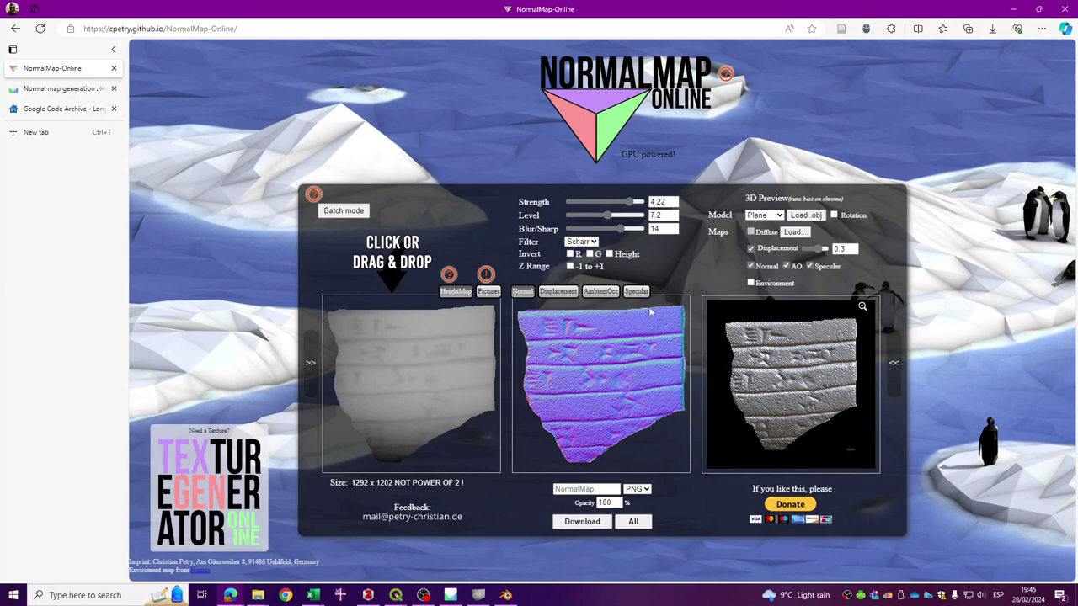
# Download the generated normal map as a PNG and switch to Blender.
pyautogui.click(586, 525)
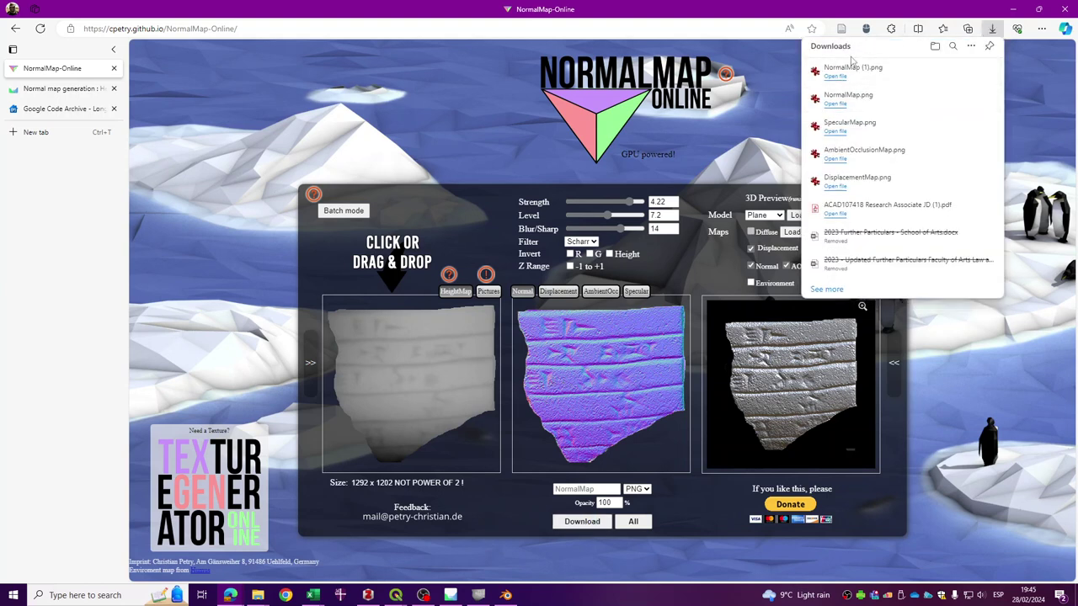
pyautogui.click(1015, 6)
pyautogui.click(1015, 7)
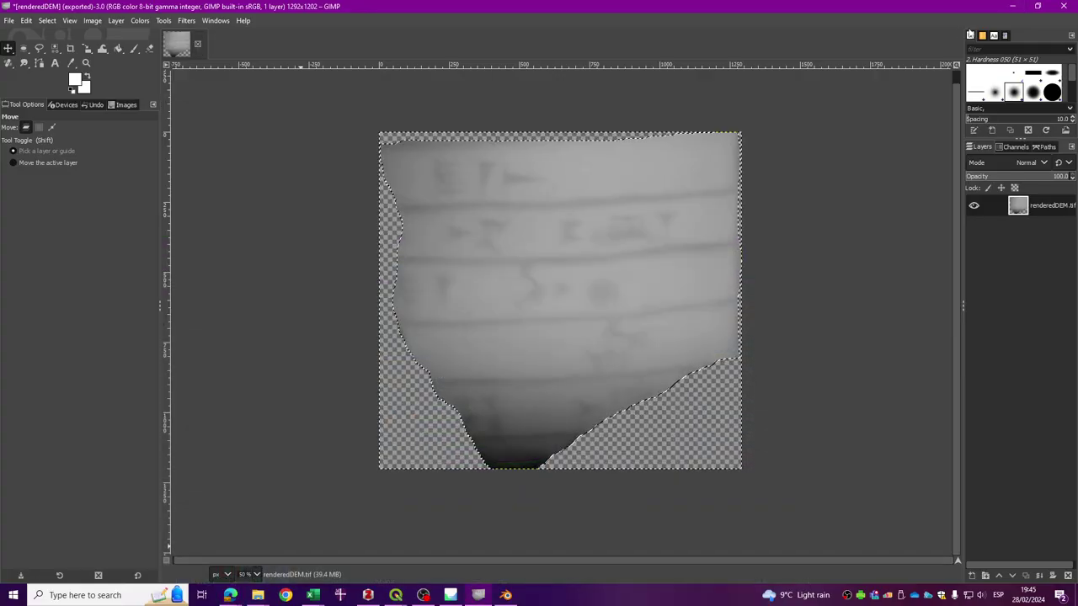
pyautogui.click(505, 595)
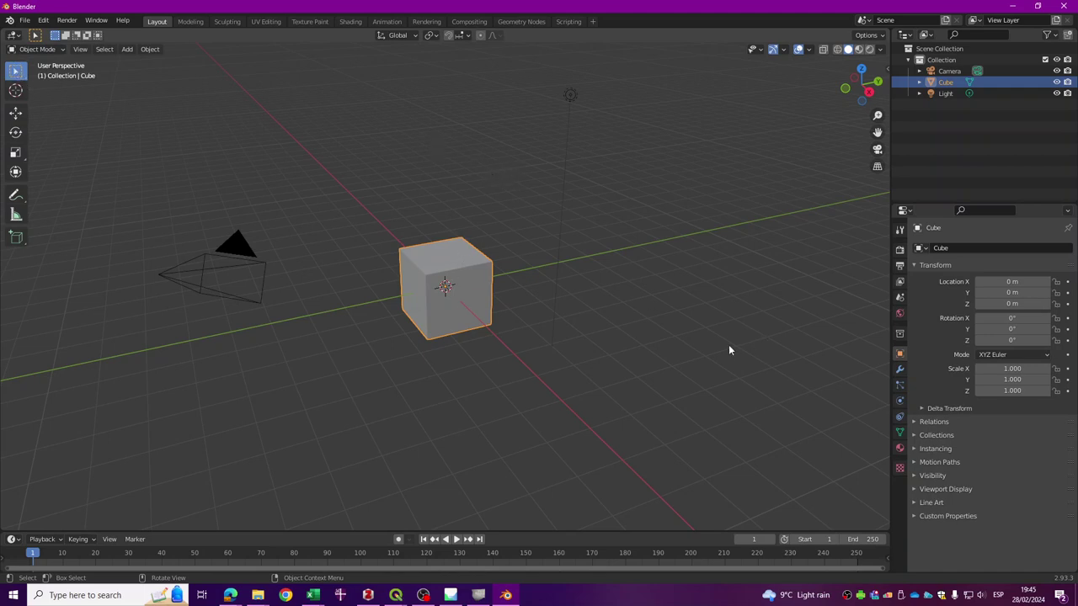
# Delete the default cube, add a plane mesh in its place and scale it up to about 2.94.
pyautogui.press('Delete')
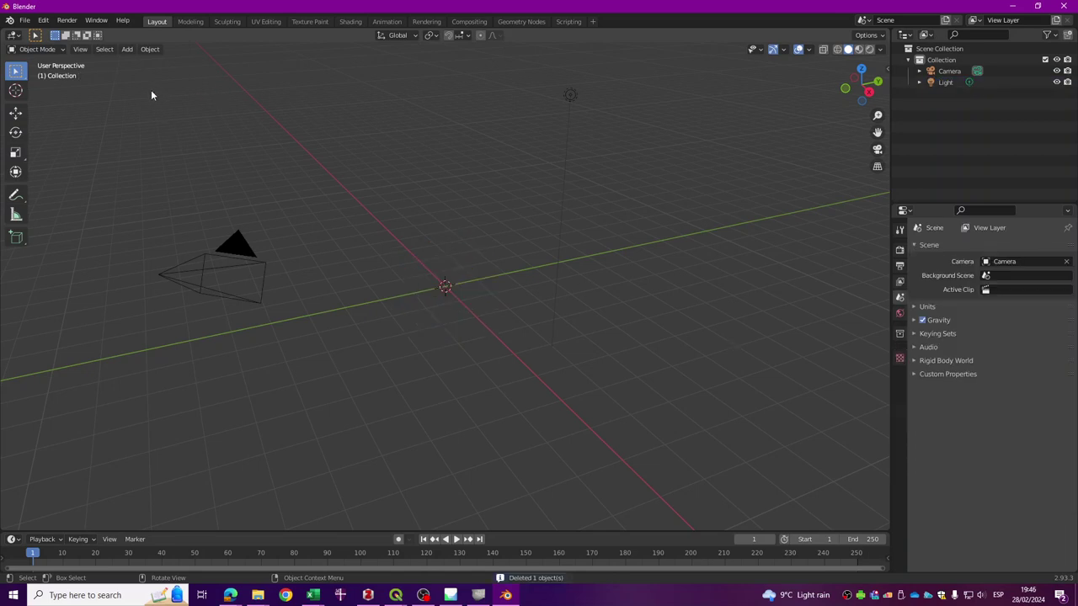
pyautogui.click(126, 49)
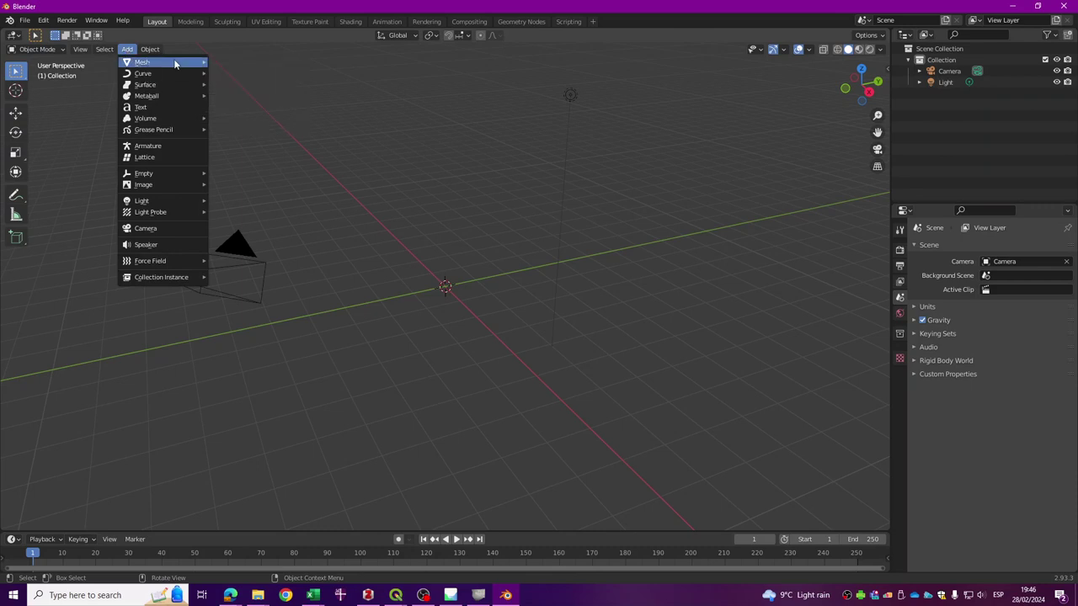
pyautogui.moveTo(174, 63)
pyautogui.click(243, 63)
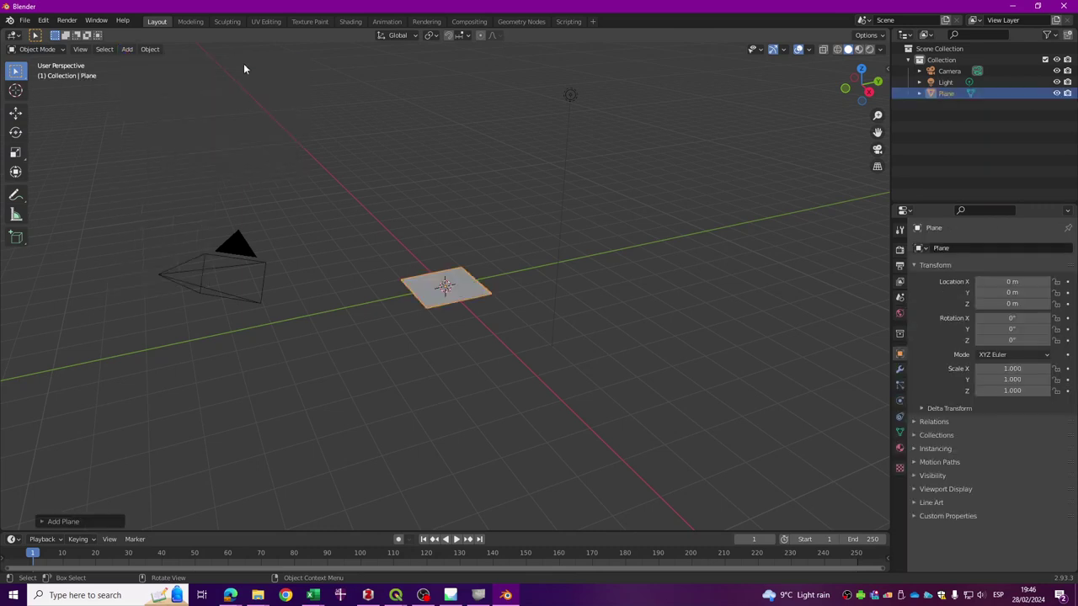
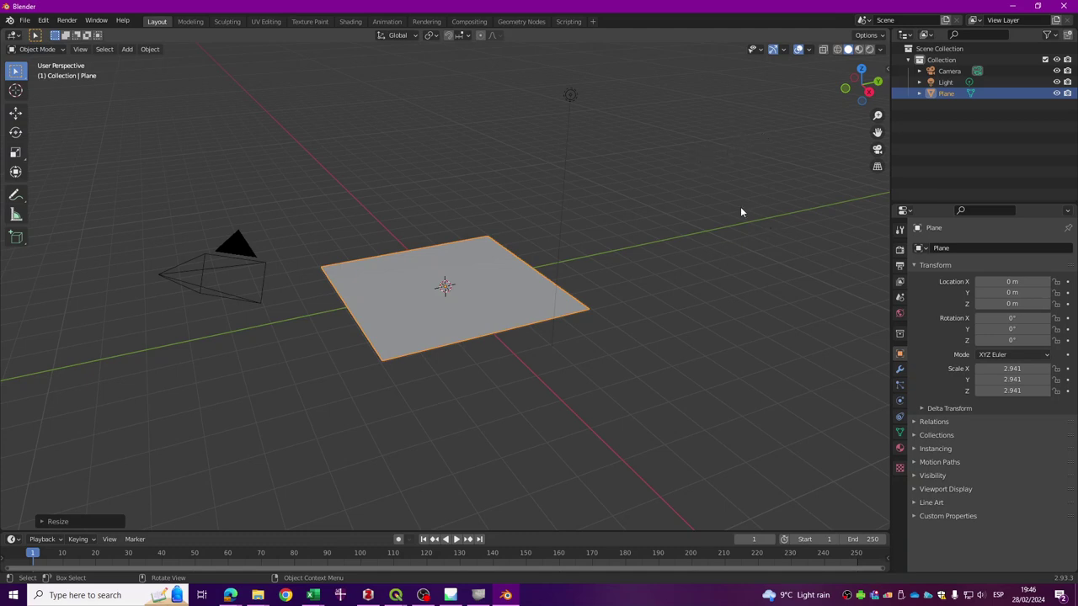
# Examine the plane from the top, back and right views, and check where the light and camera sit relative to it.
pyautogui.click(862, 72)
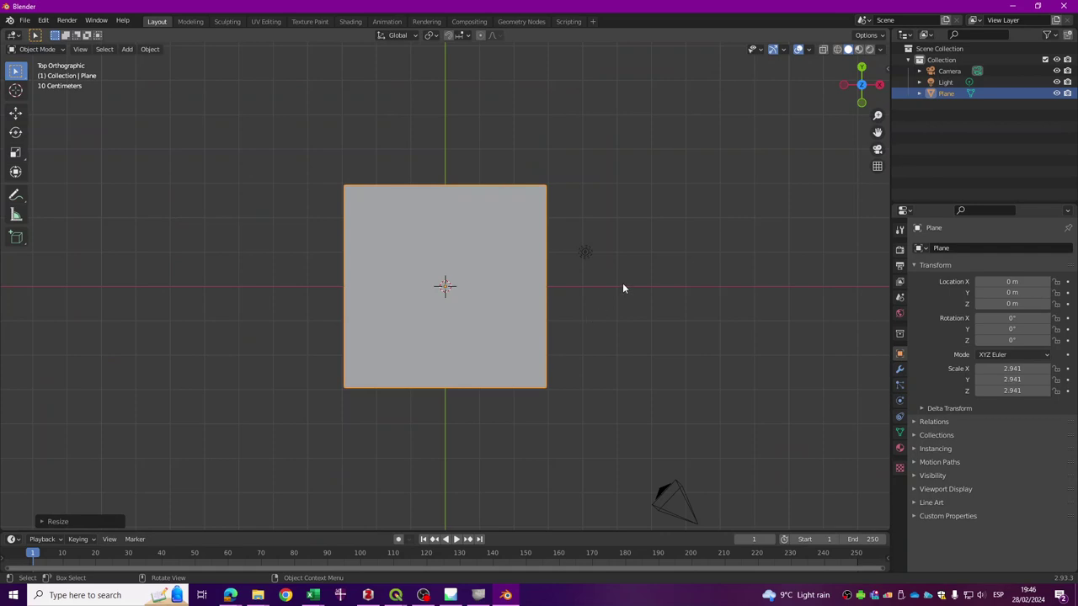
pyautogui.click(863, 67)
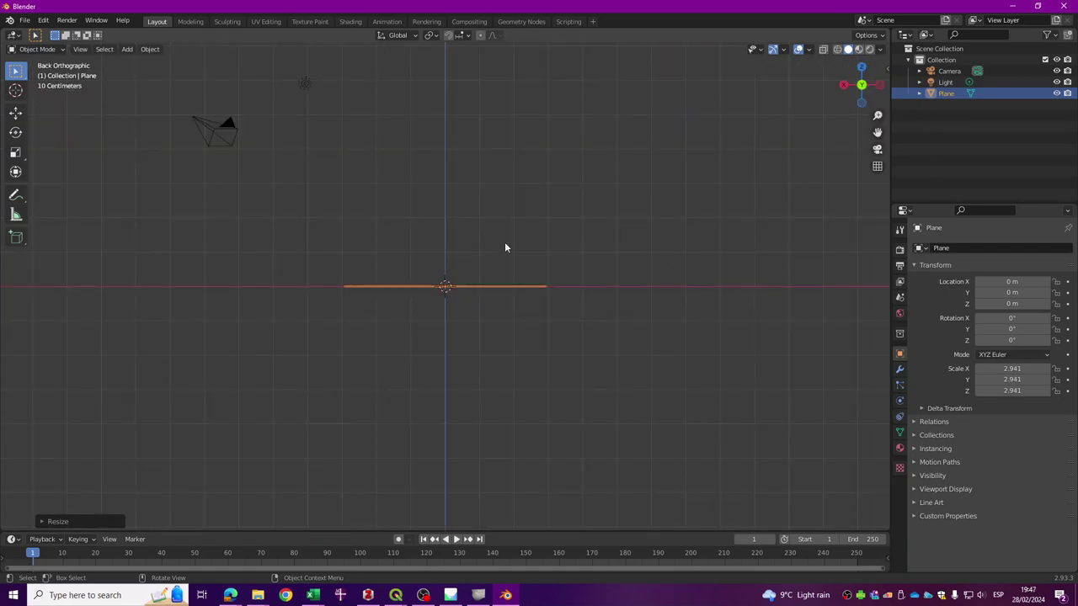
pyautogui.click(846, 86)
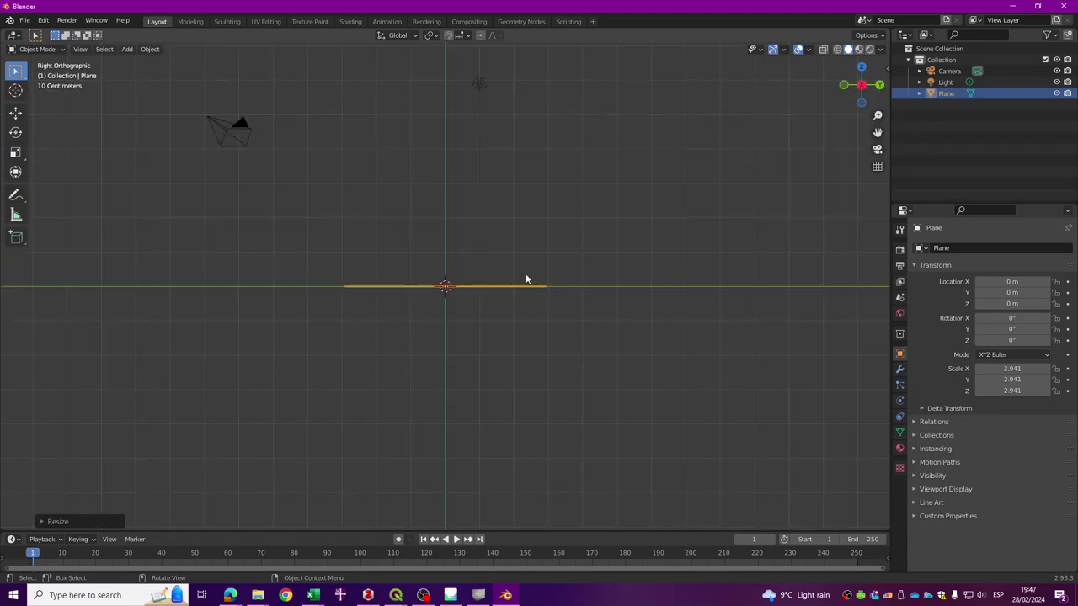
pyautogui.click(860, 71)
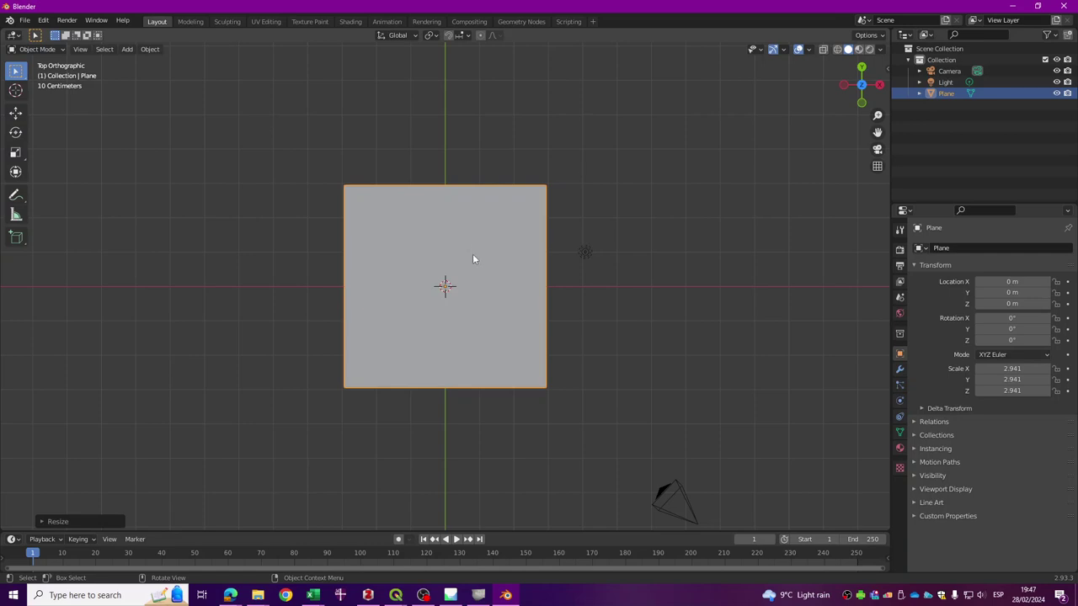
pyautogui.scroll(-2, 471, 253)
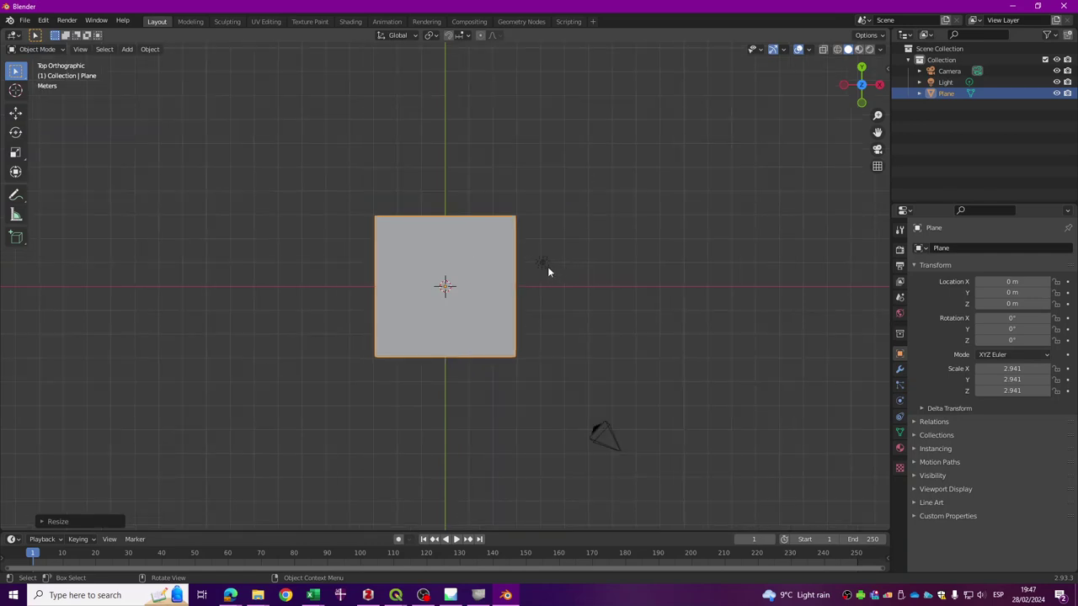
pyautogui.click(541, 264)
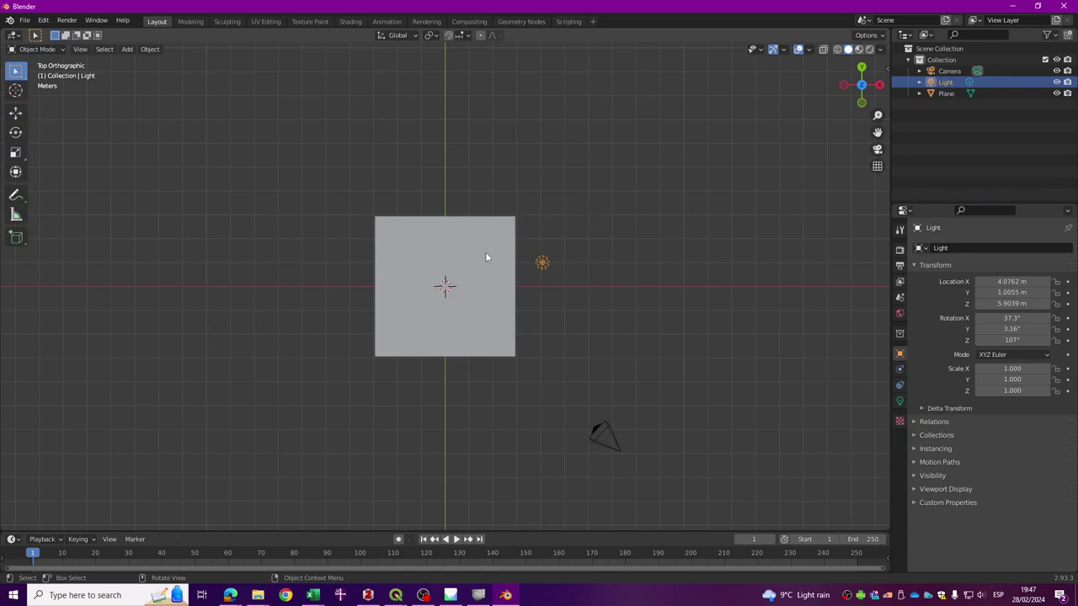
pyautogui.click(612, 435)
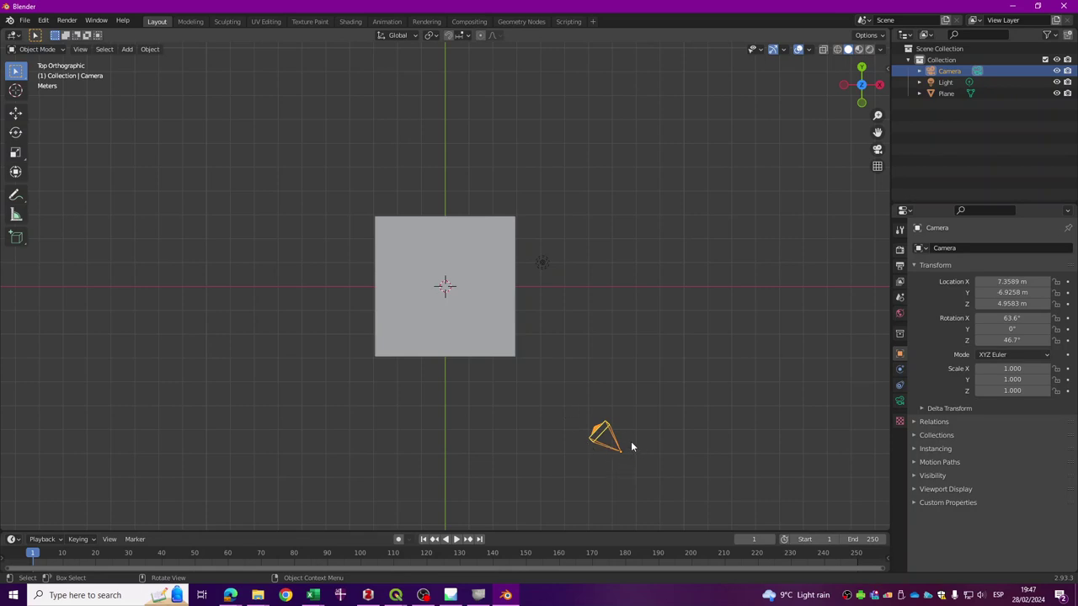
pyautogui.click(542, 264)
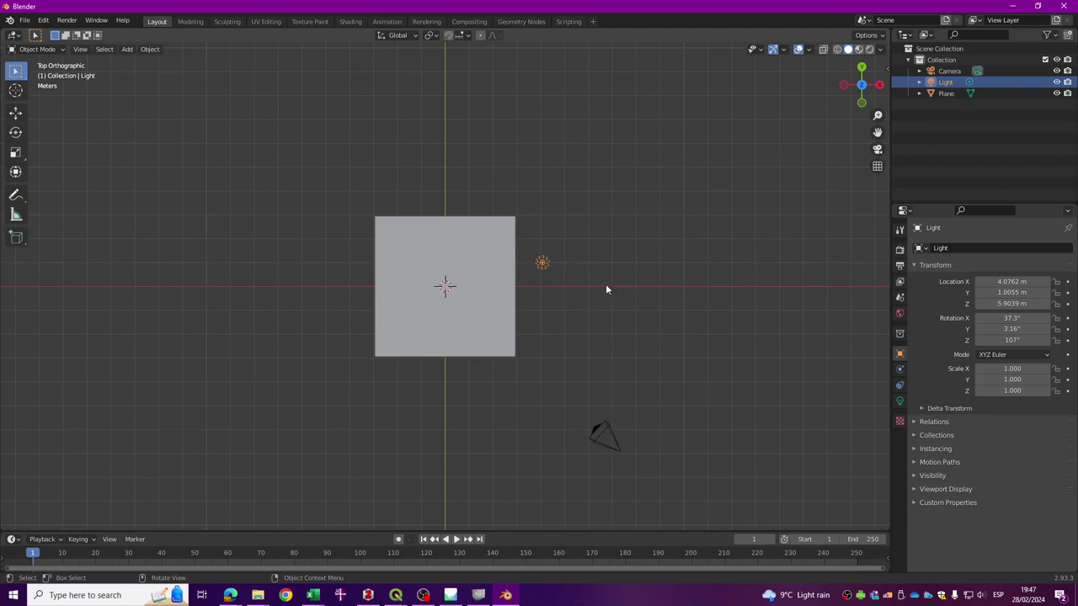
pyautogui.click(594, 252)
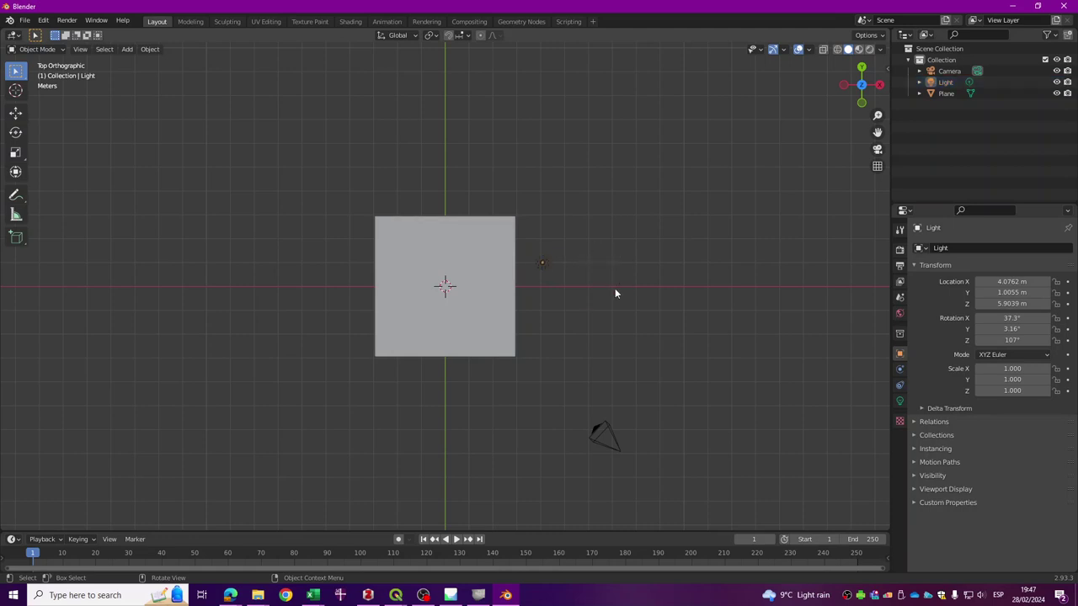
pyautogui.click(543, 265)
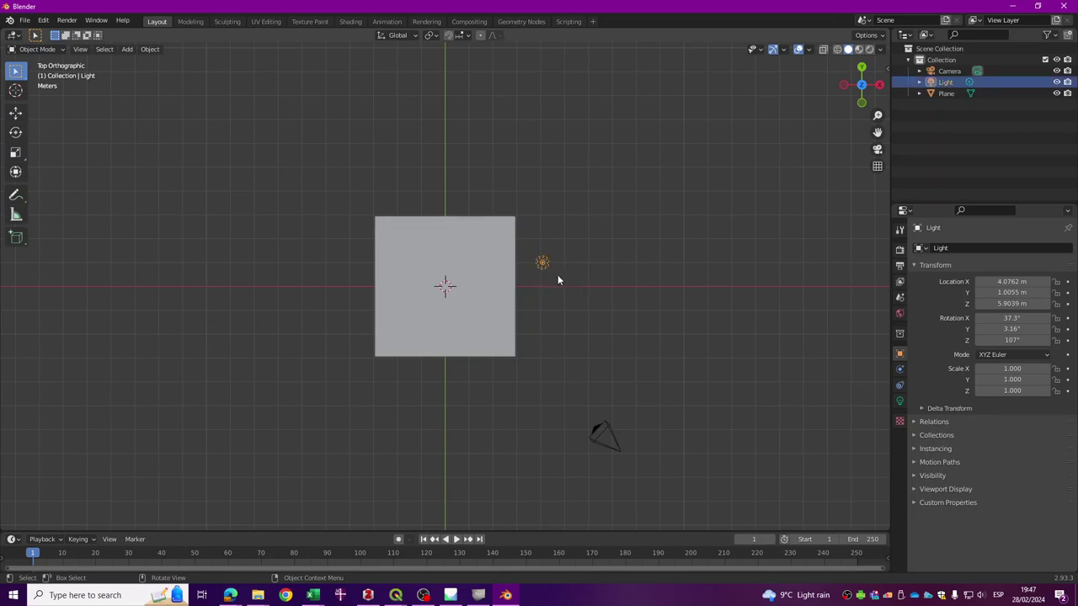
pyautogui.click(607, 434)
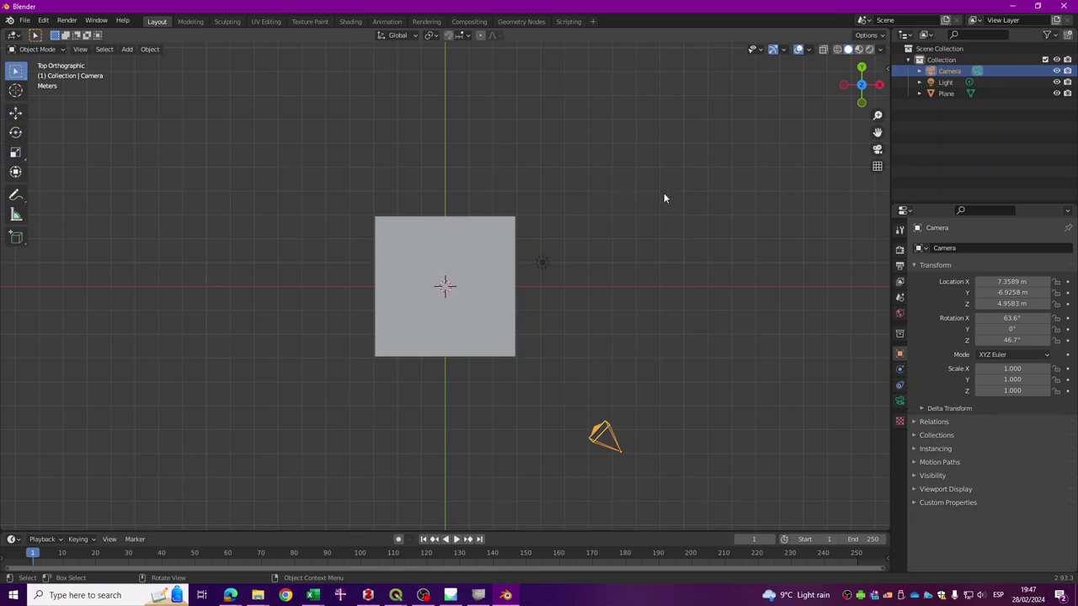
# Review the scene's render settings and the light's type, power and radius settings.
pyautogui.click(900, 250)
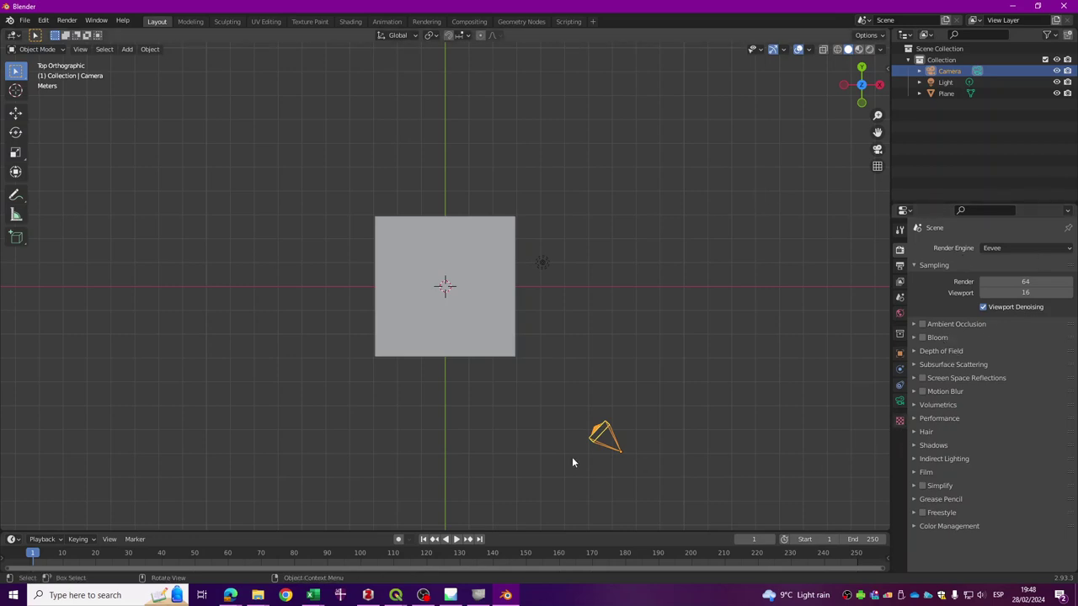
pyautogui.click(542, 264)
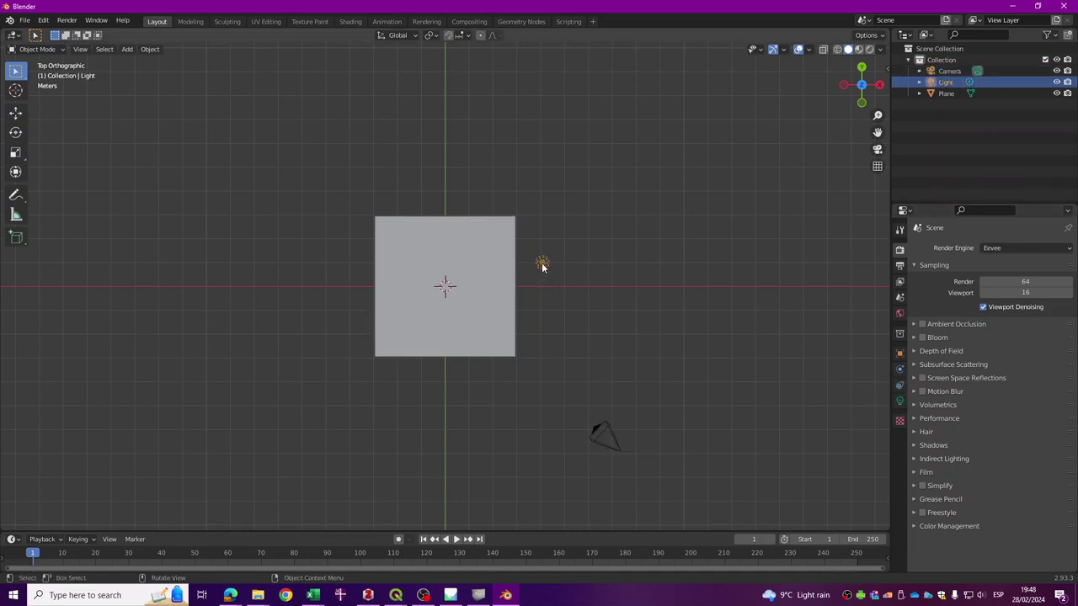
pyautogui.click(899, 386)
pyautogui.click(899, 371)
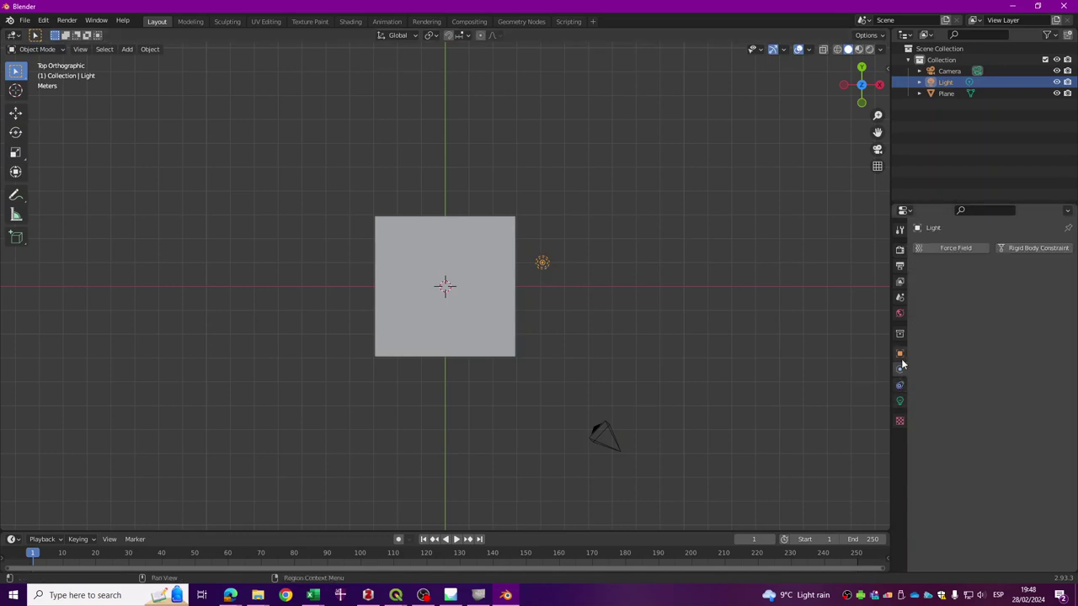
pyautogui.click(899, 403)
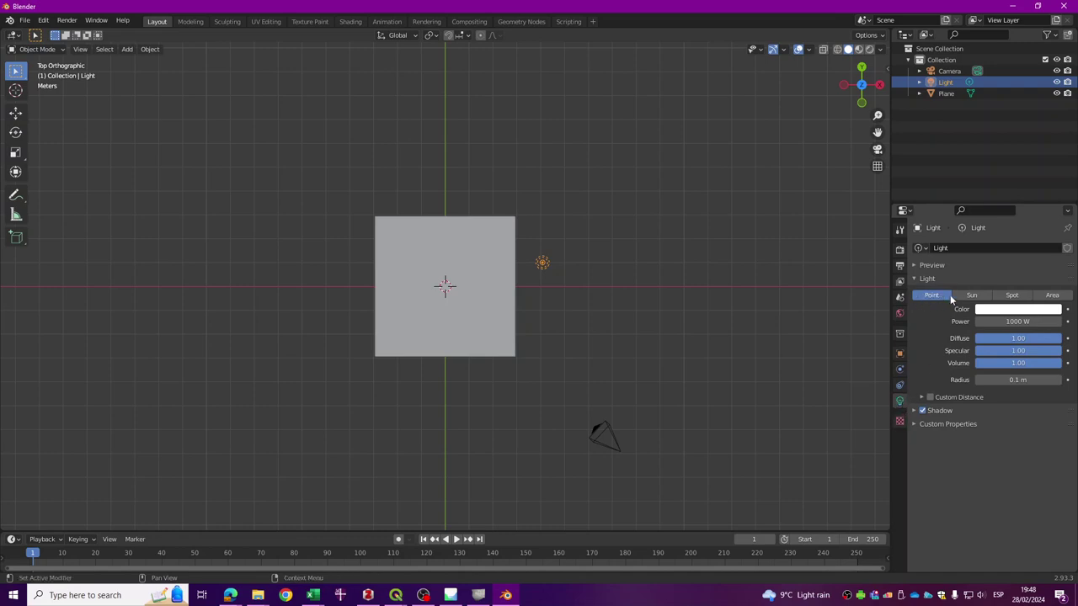
pyautogui.click(623, 217)
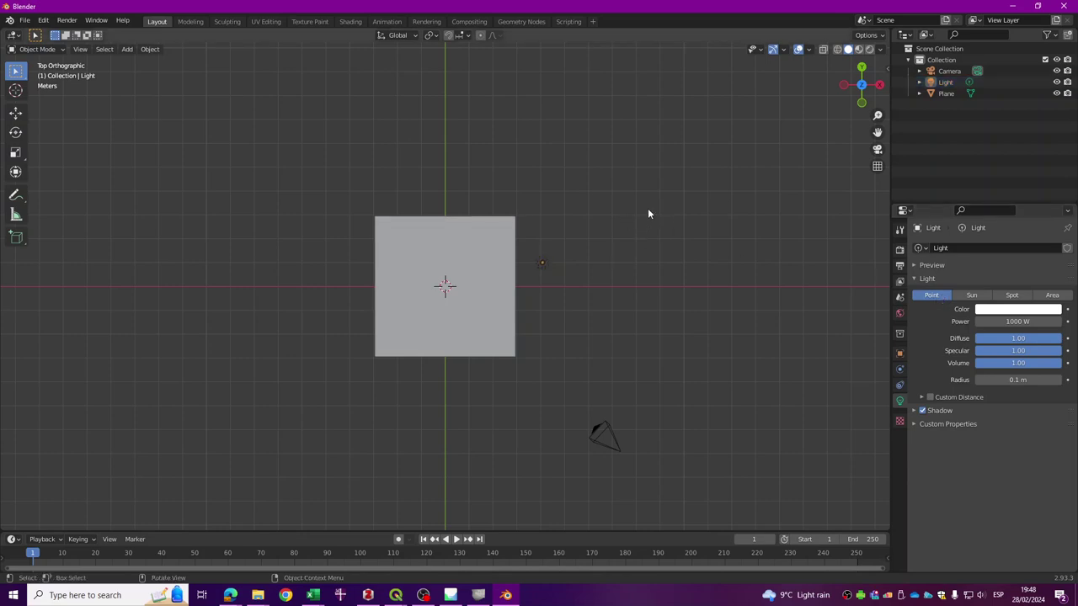
# Create a new material for the plane in the Shading workspace, enlarge the node editor and reposition the material's nodes.
pyautogui.click(476, 237)
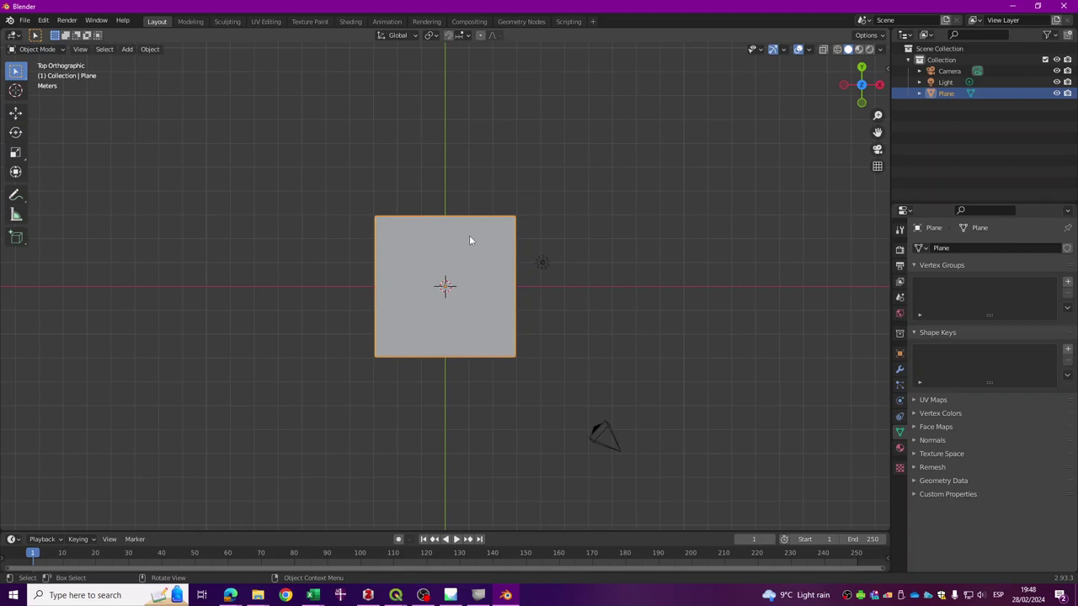
pyautogui.click(350, 22)
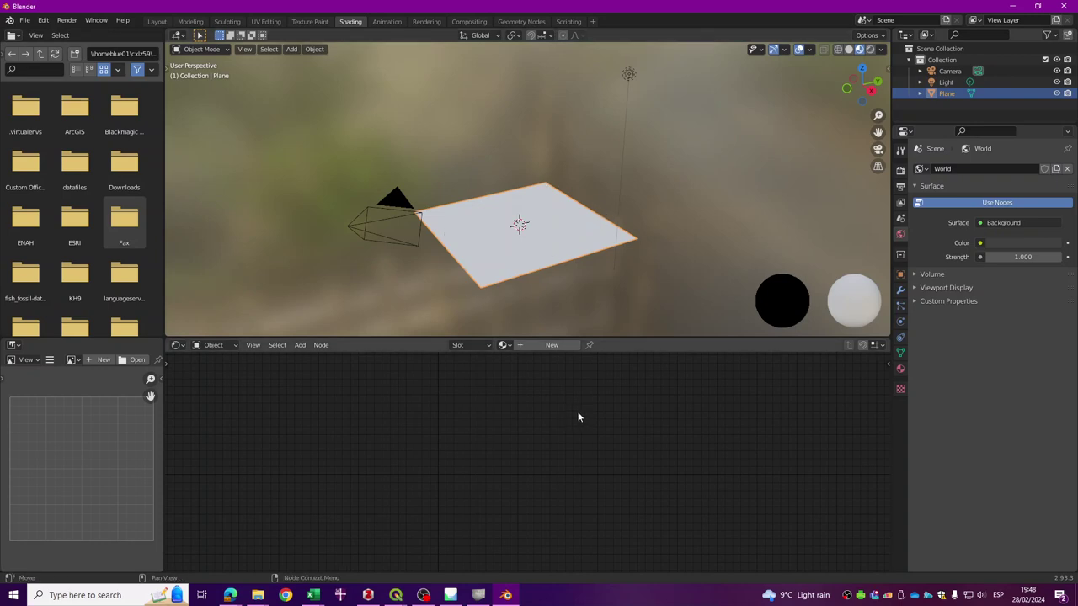
pyautogui.click(543, 346)
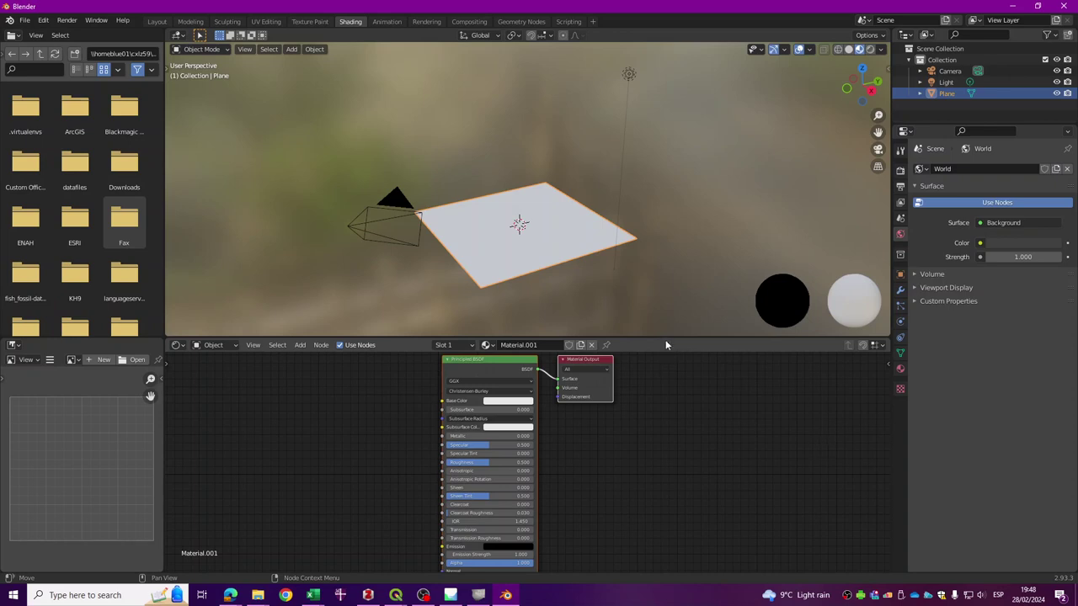
pyautogui.moveTo(666, 338); pyautogui.dragTo(656, 231)
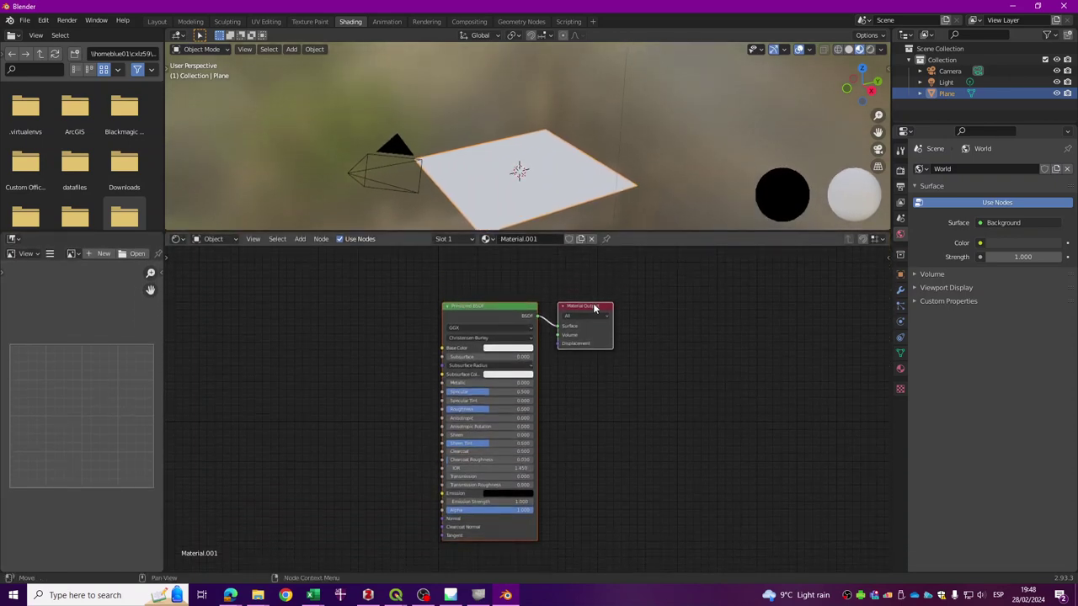
pyautogui.moveTo(591, 309); pyautogui.dragTo(629, 273)
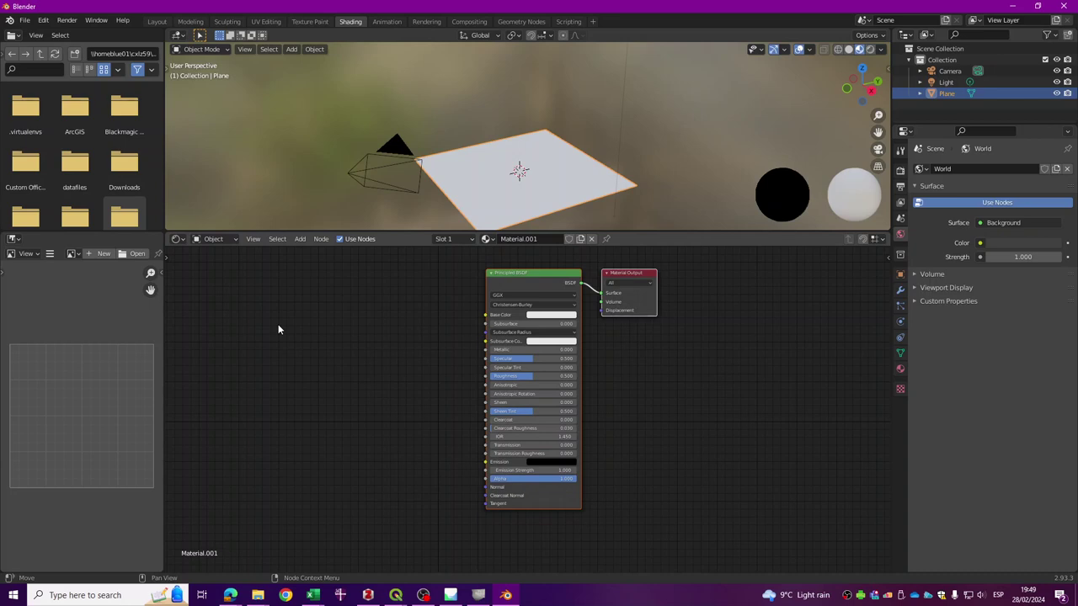
pyautogui.hotkey('shift', 'a')
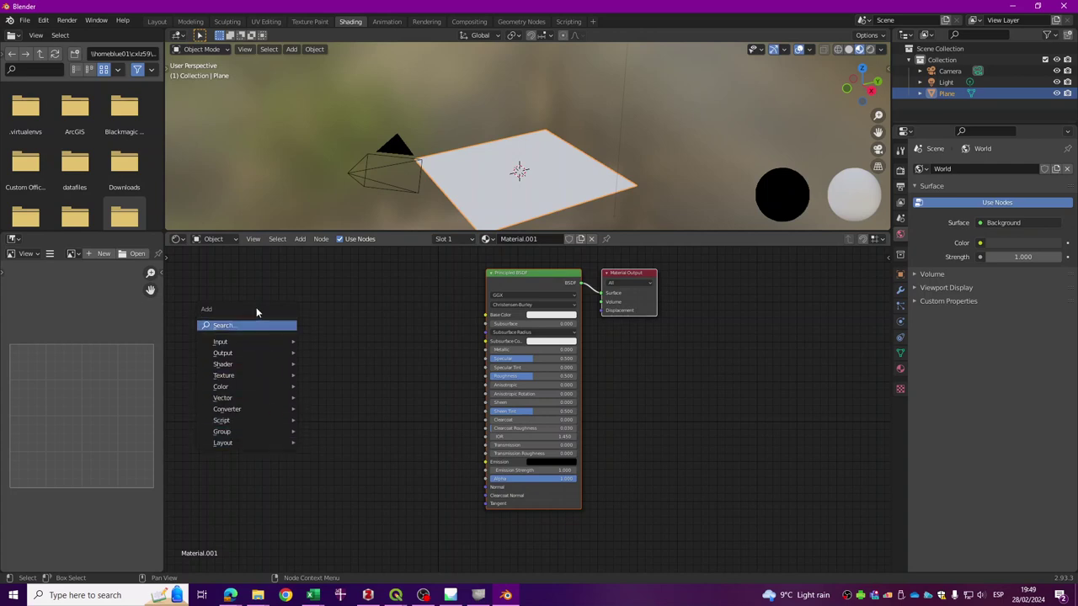
pyautogui.click(253, 325)
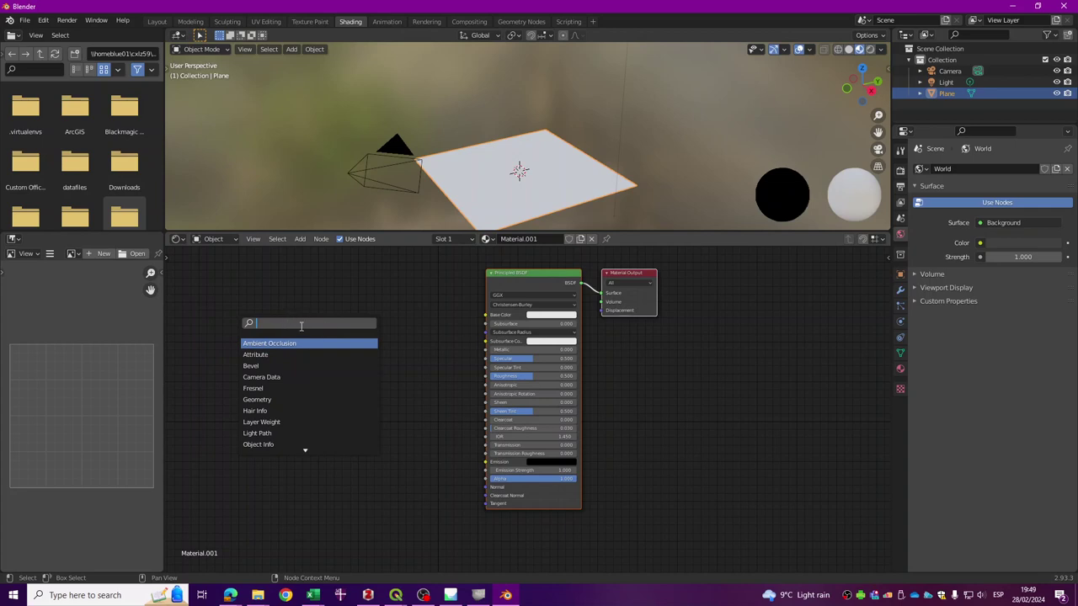
pyautogui.press('Escape')
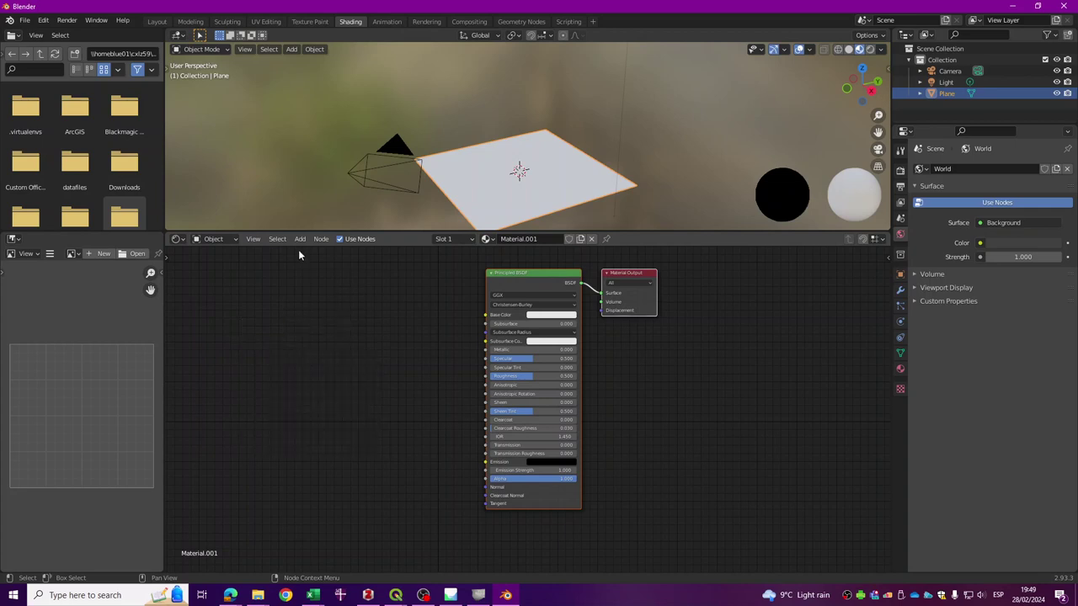
pyautogui.click(300, 240)
pyautogui.click(326, 251)
pyautogui.press('Escape')
pyautogui.click(300, 241)
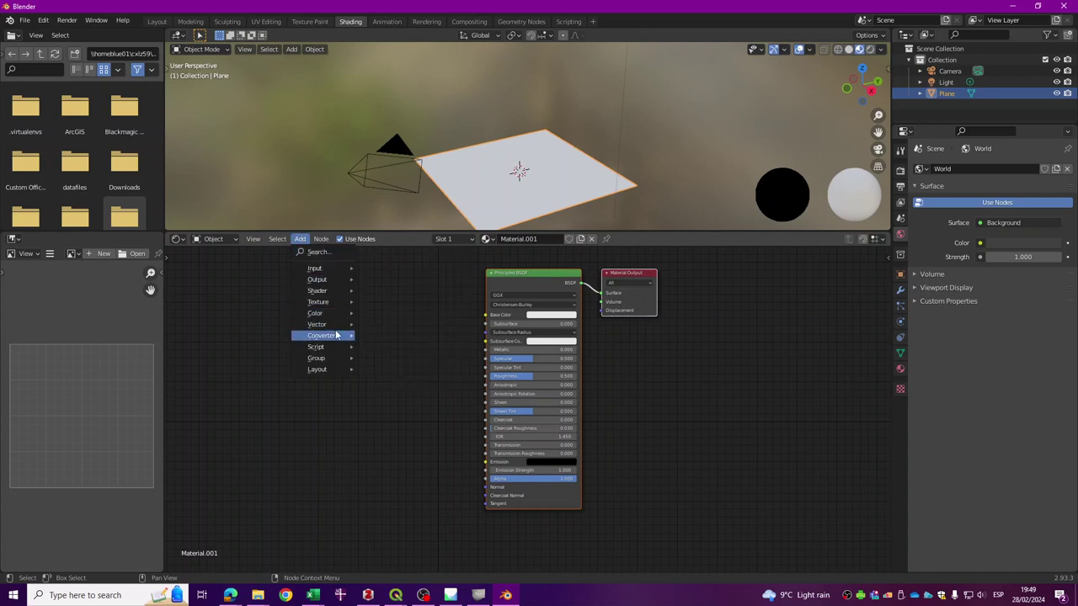
pyautogui.moveTo(335, 325)
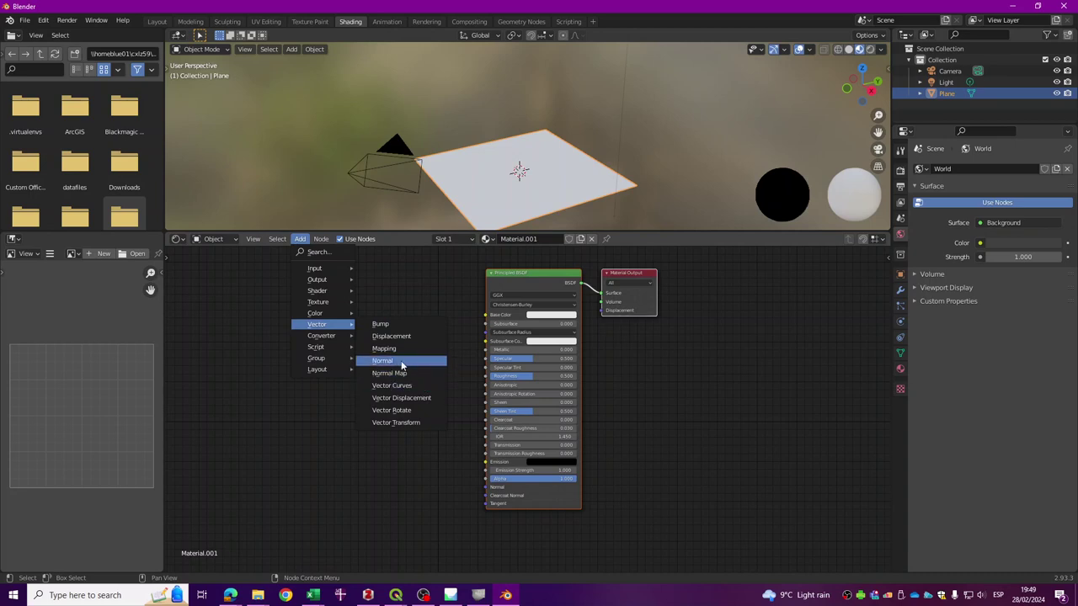
pyautogui.moveTo(327, 306)
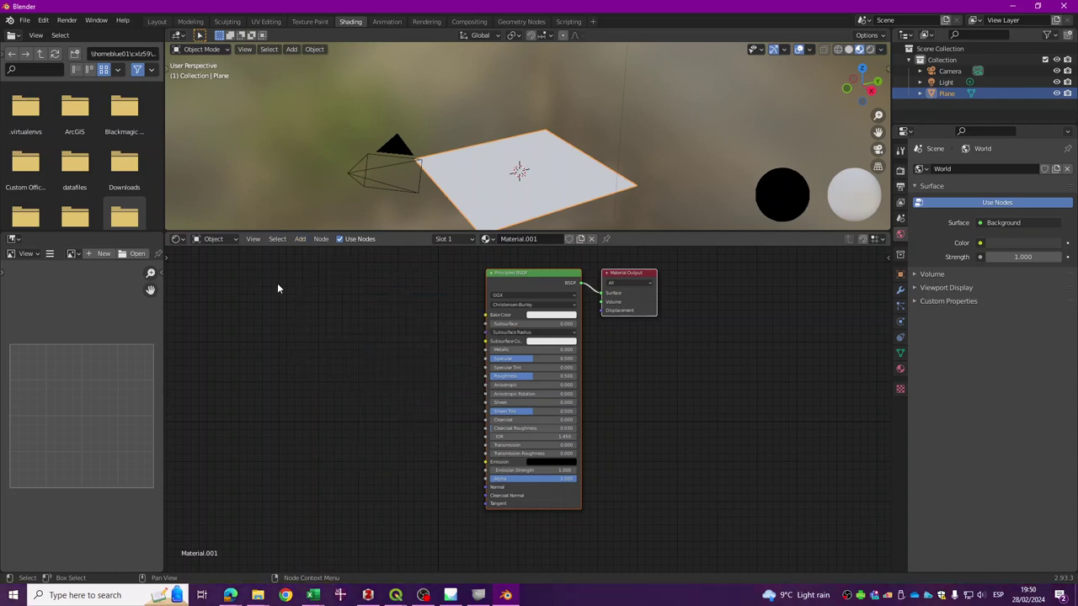
# Add an Image Texture node to the plane's material, placed in the empty area ahead of the Principled BSDF.
pyautogui.hotkey('shift', 'a')
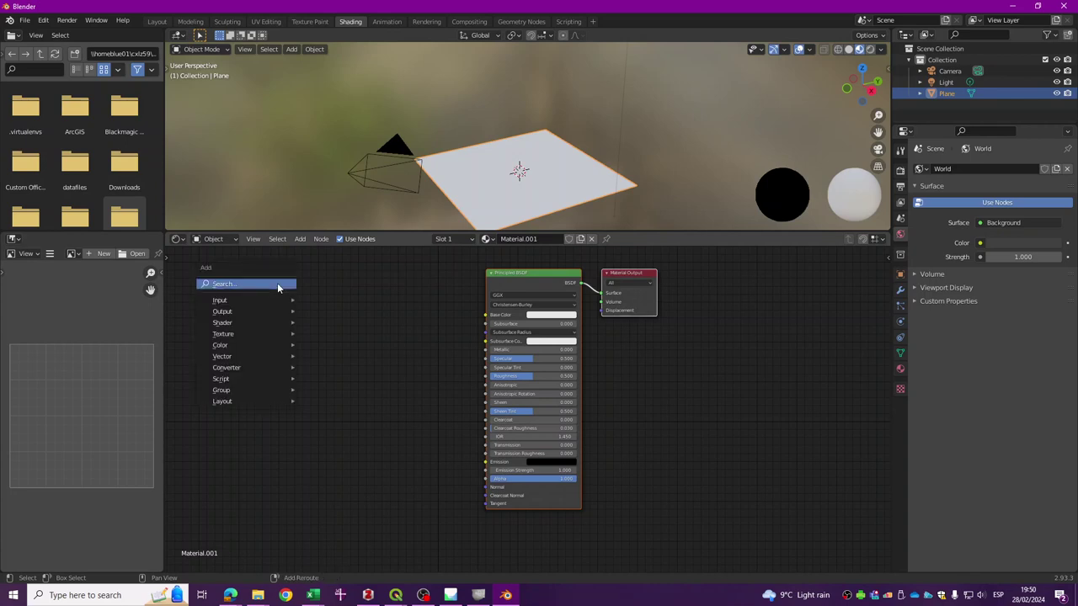
pyautogui.click(270, 283)
pyautogui.write('text')
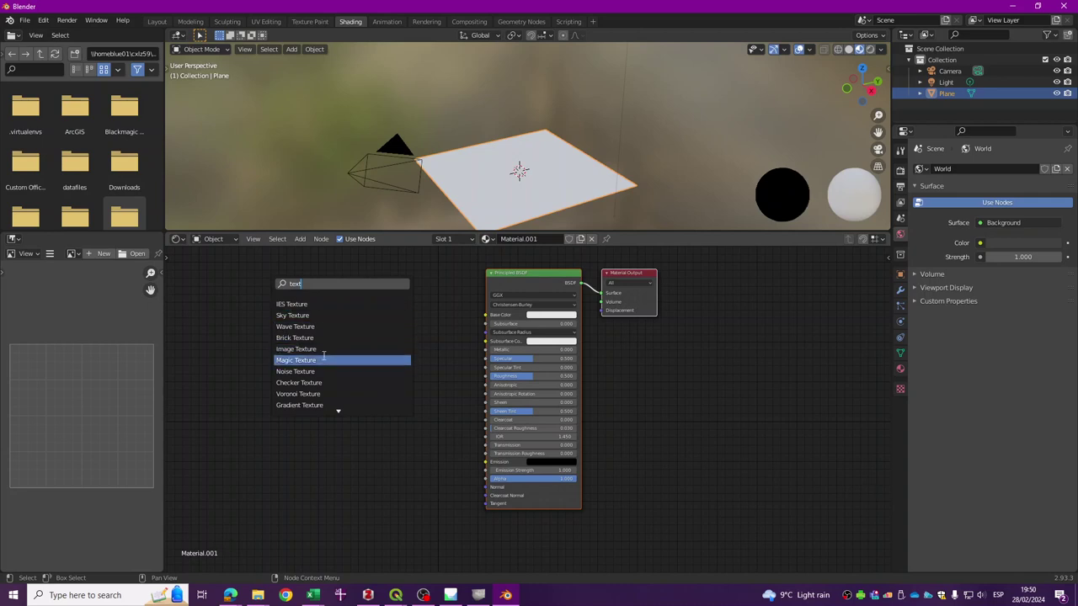
pyautogui.click(383, 348)
pyautogui.click(284, 348)
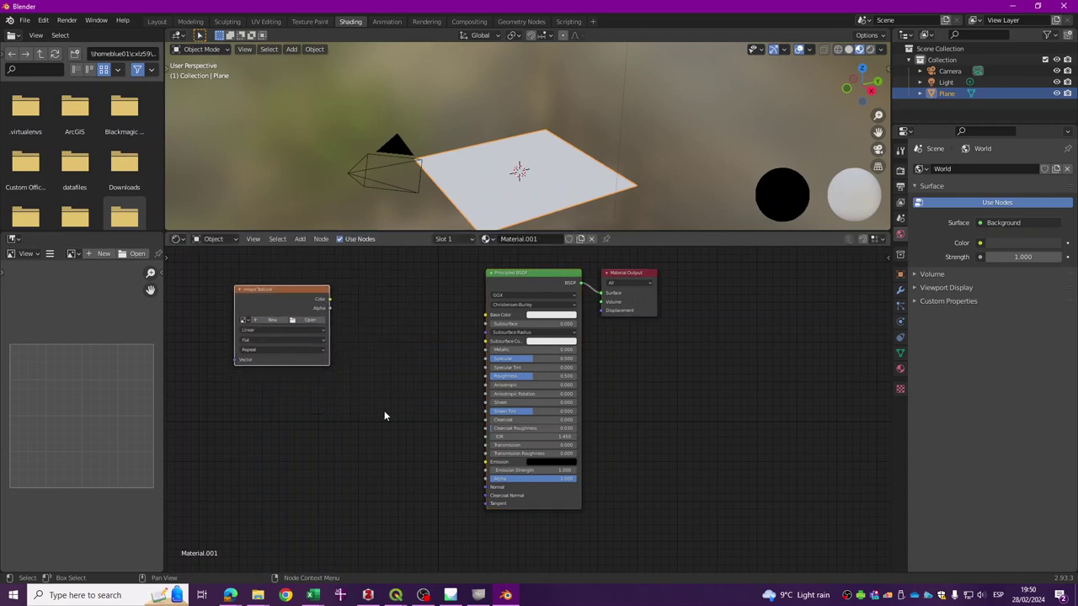
# Load NormalMap (1).png from the Downloads folder into the Image Texture node and set its color space to Non-Color.
pyautogui.click(312, 320)
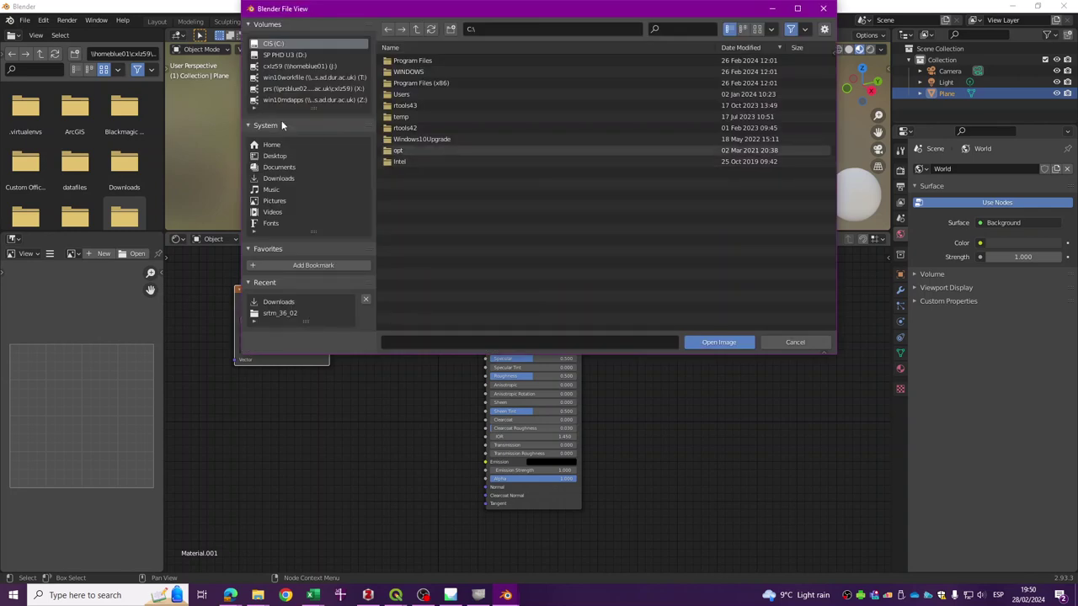
pyautogui.click(289, 177)
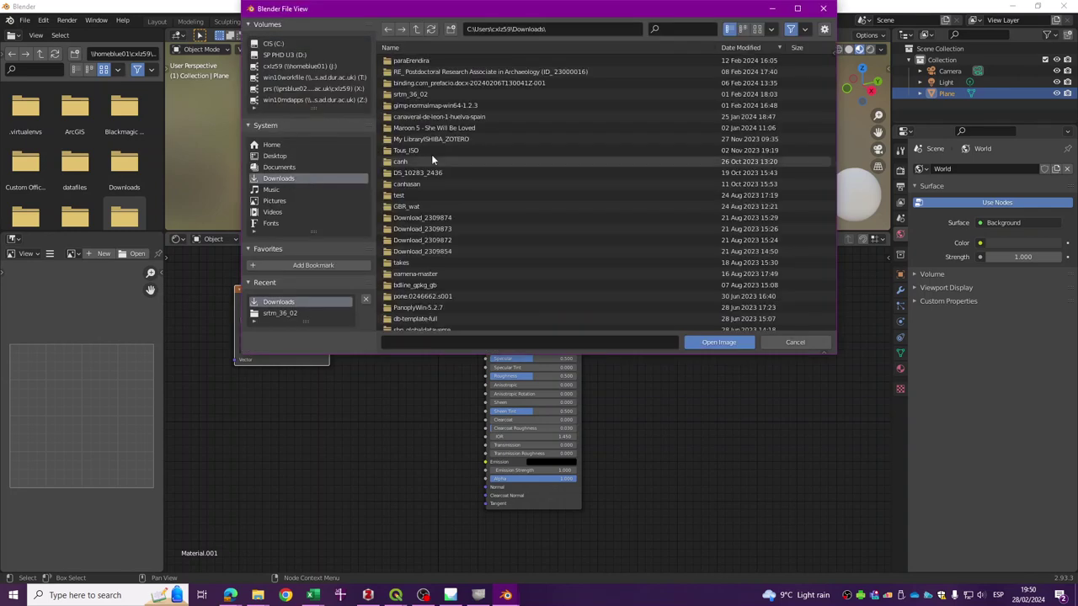
pyautogui.click(733, 48)
pyautogui.scroll(-5, 534, 151)
pyautogui.click(444, 218)
pyautogui.click(718, 342)
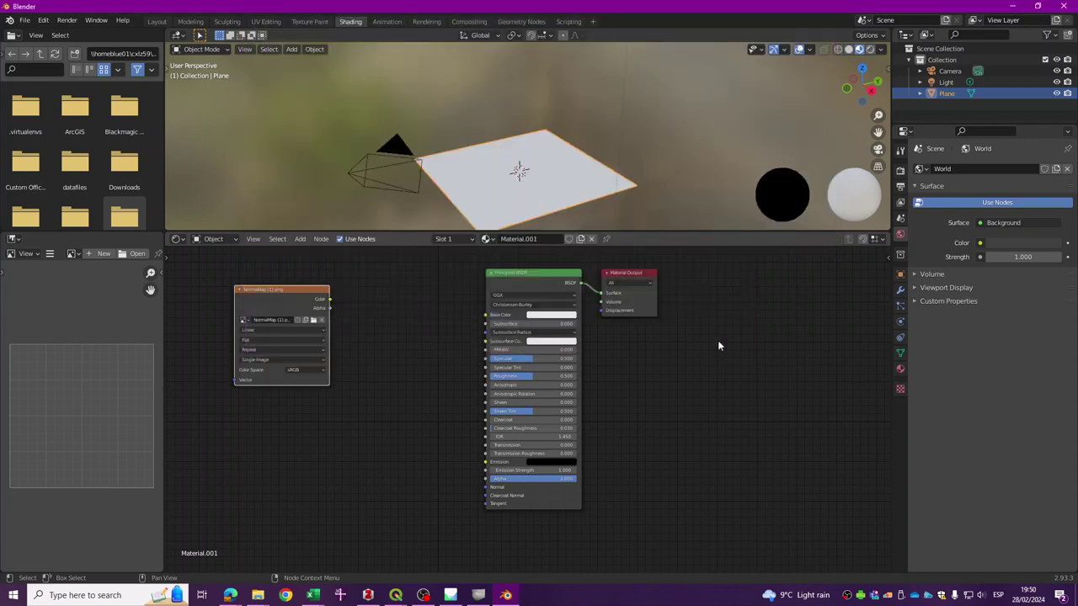
pyautogui.click(305, 372)
pyautogui.click(310, 404)
# Add a Normal Map node and link the image's Color through it to the Normal input of the Principled BSDF.
pyautogui.press('shift')
pyautogui.hotkey('shift', 'a')
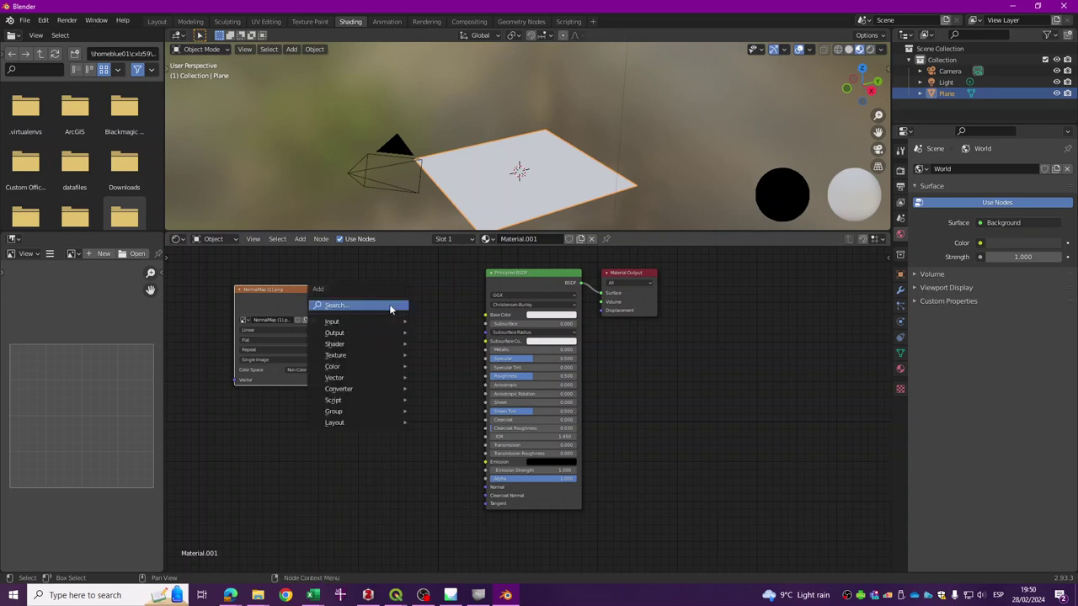
pyautogui.click(389, 305)
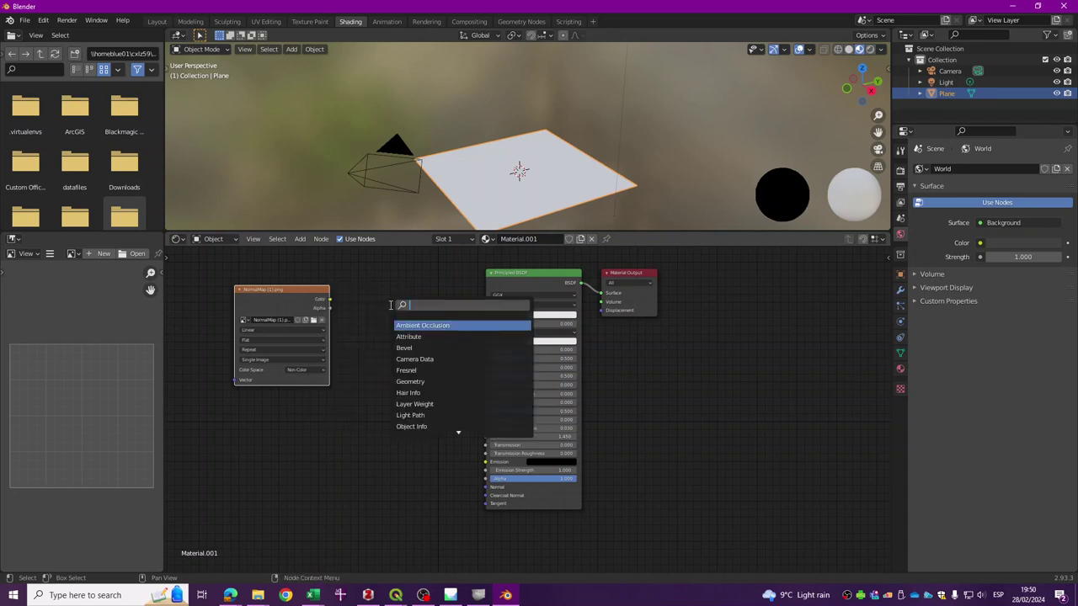
pyautogui.write('norma')
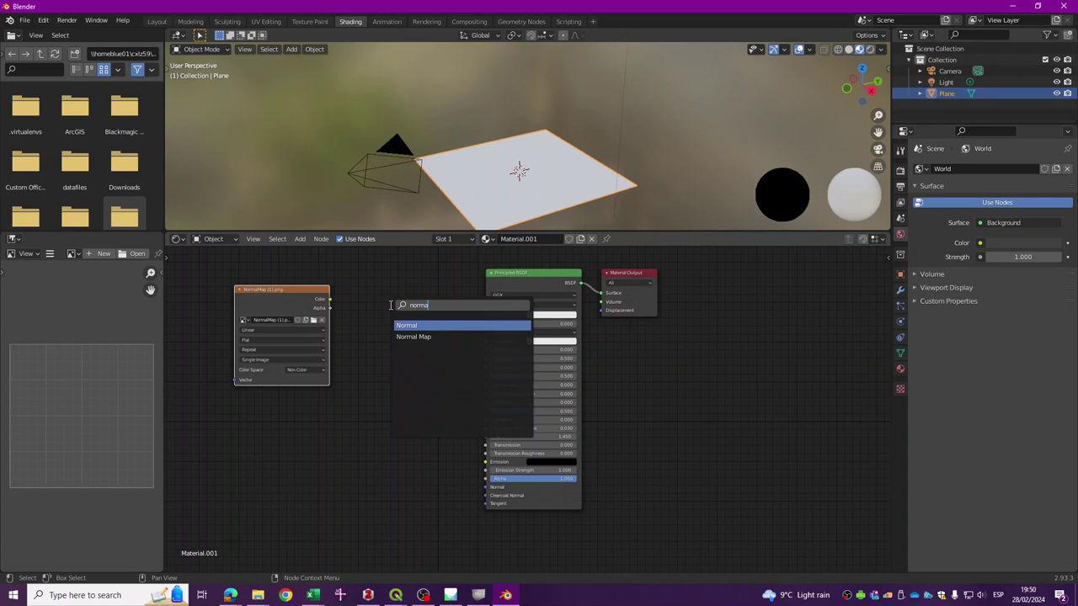
pyautogui.click(425, 337)
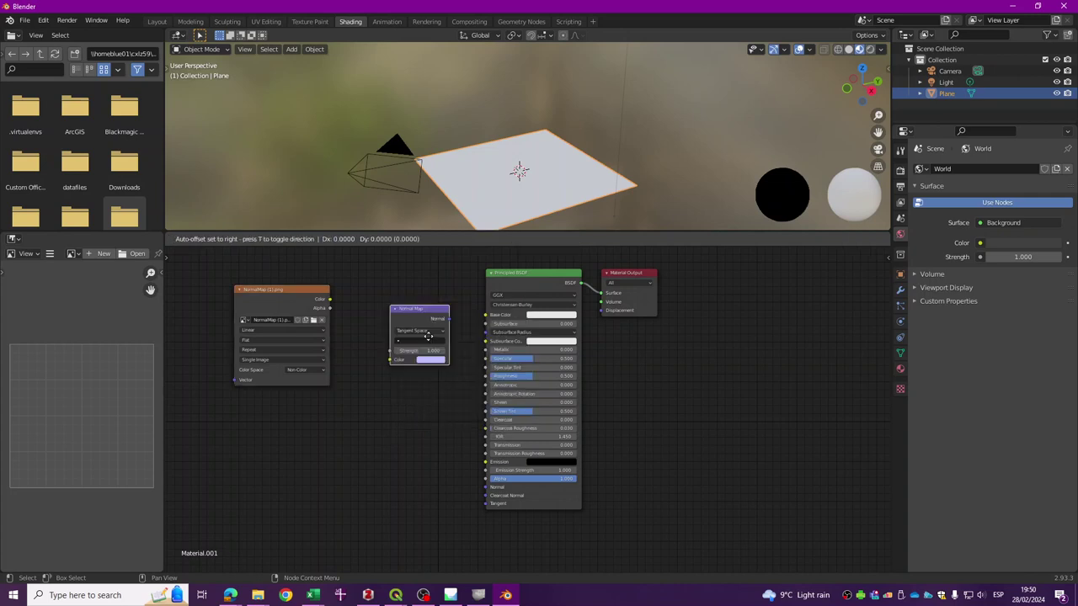
pyautogui.click(421, 337)
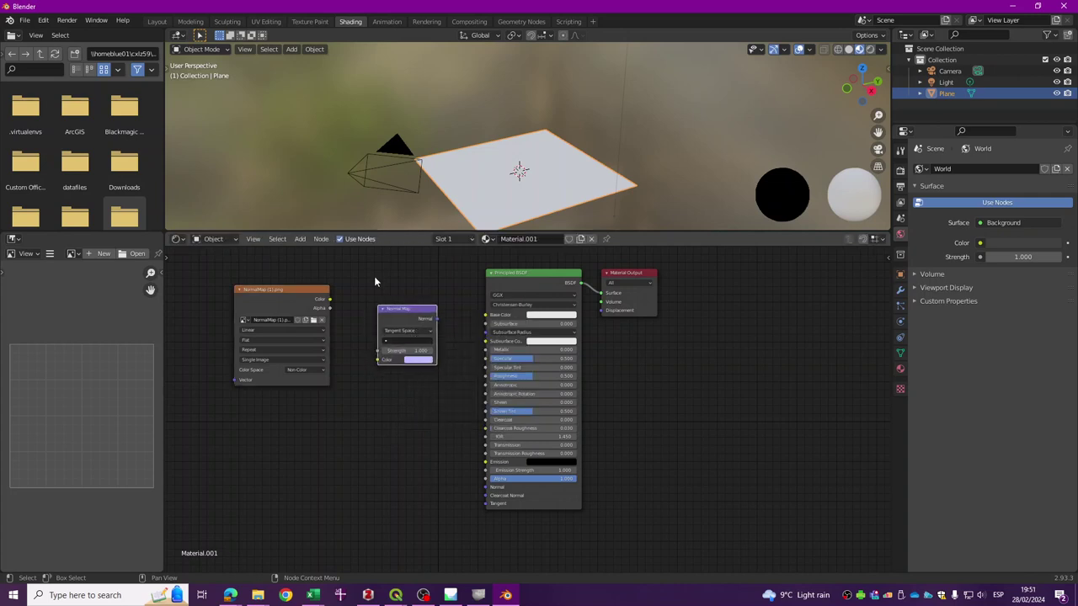
pyautogui.moveTo(329, 299); pyautogui.dragTo(378, 361)
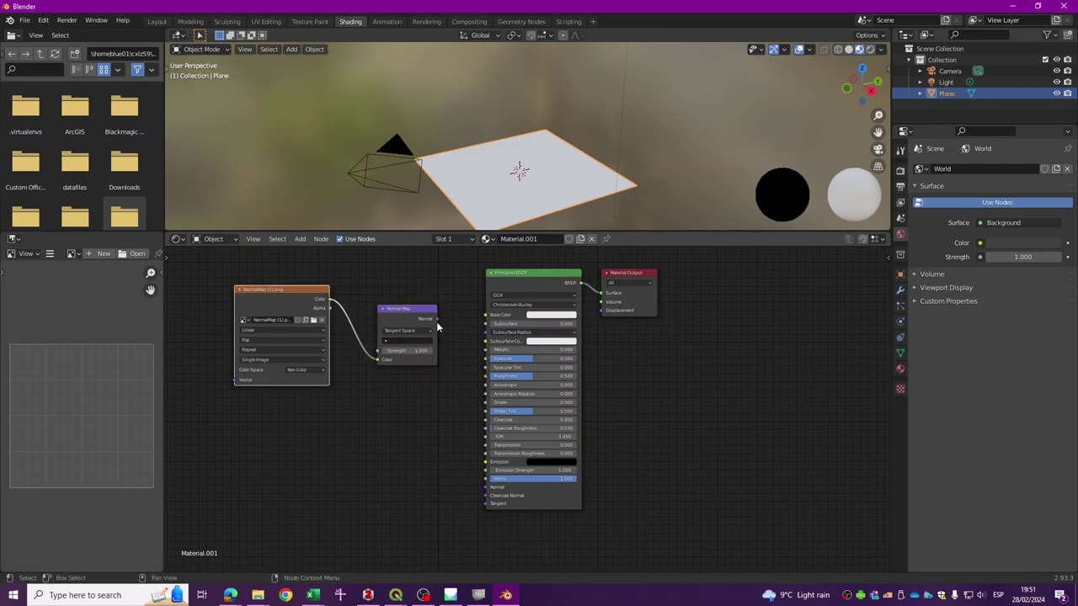
pyautogui.moveTo(436, 320); pyautogui.dragTo(485, 491)
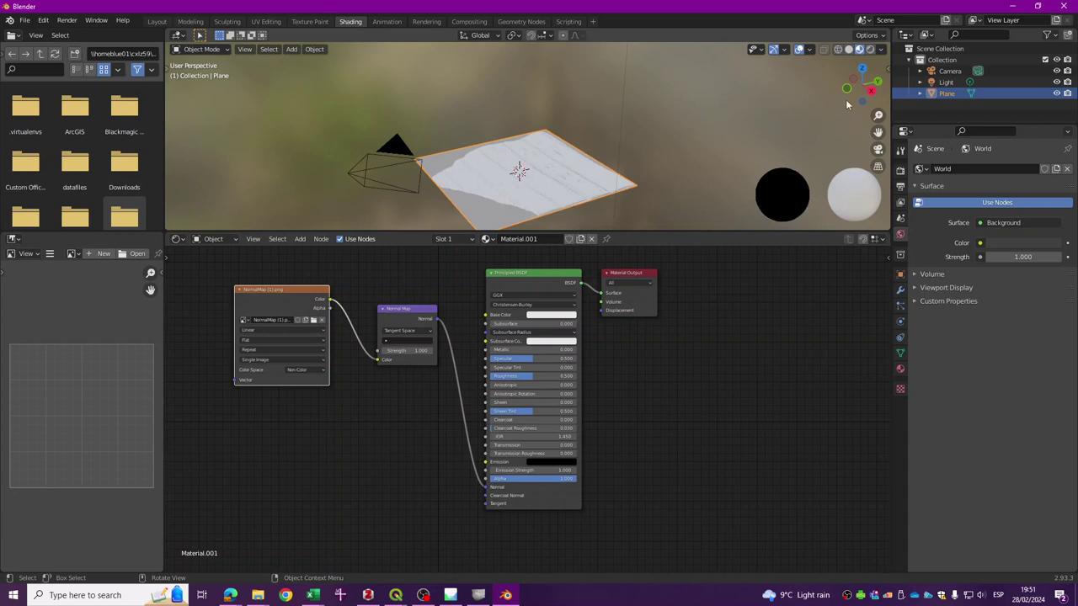
# View the plane from the top, shift the light slightly beside the plane's right edge, and reselect the plane.
pyautogui.click(862, 70)
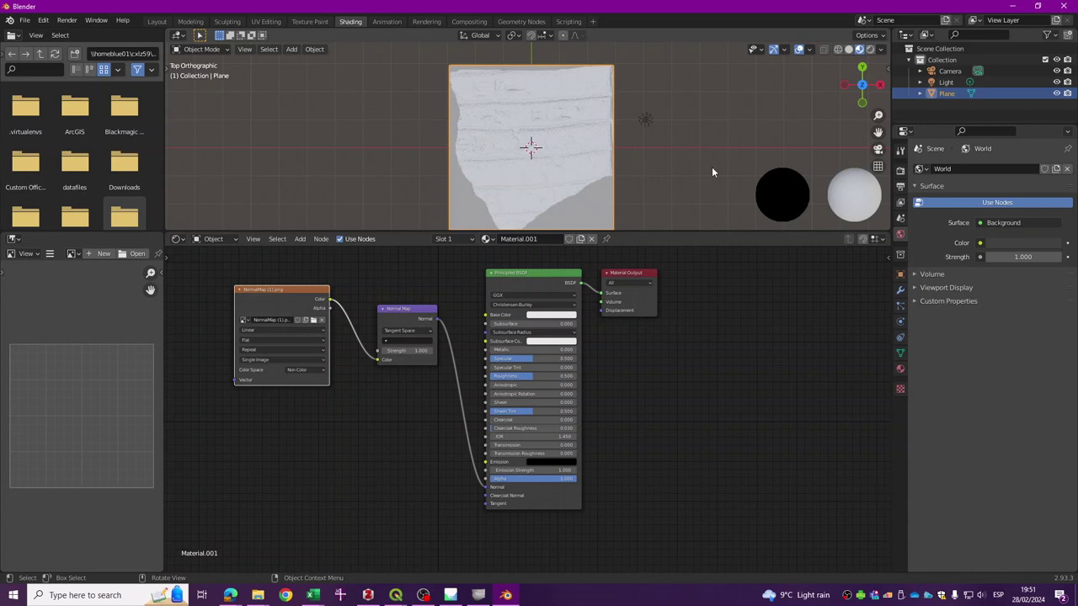
pyautogui.click(645, 120)
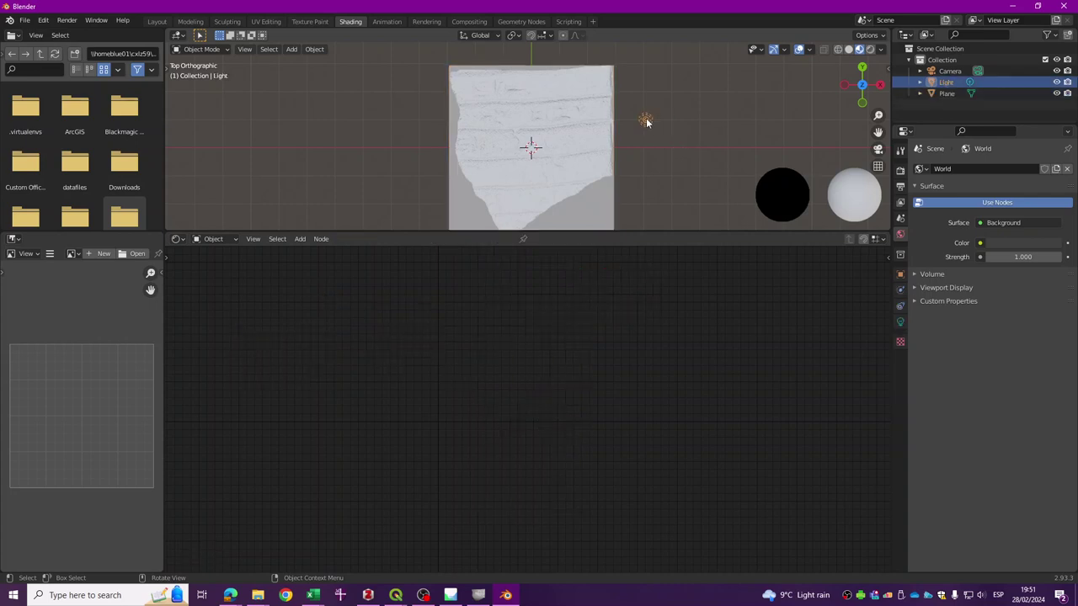
pyautogui.press('g')
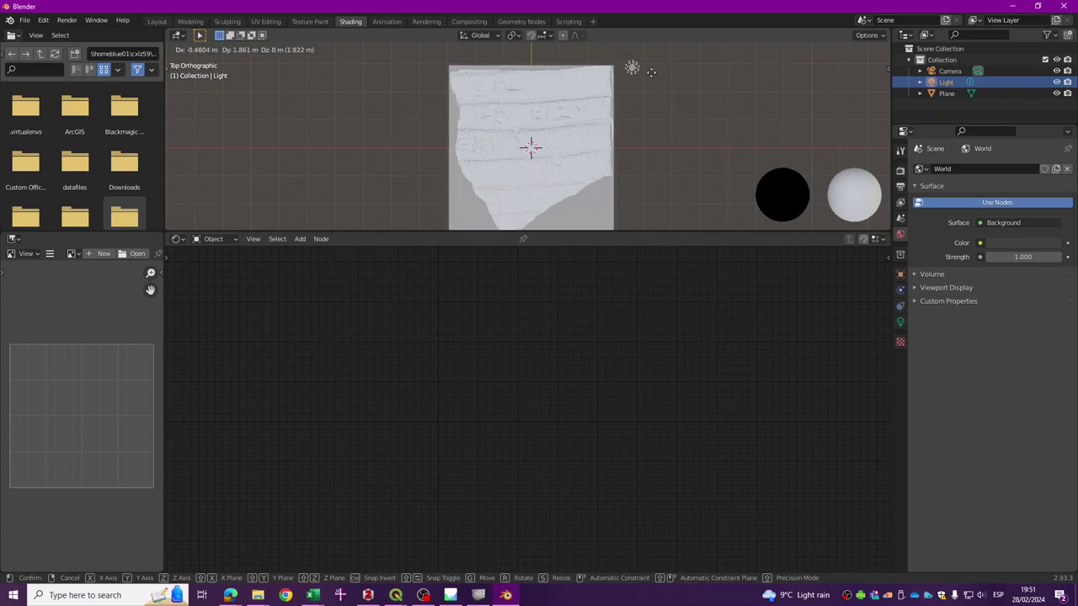
pyautogui.click(650, 118)
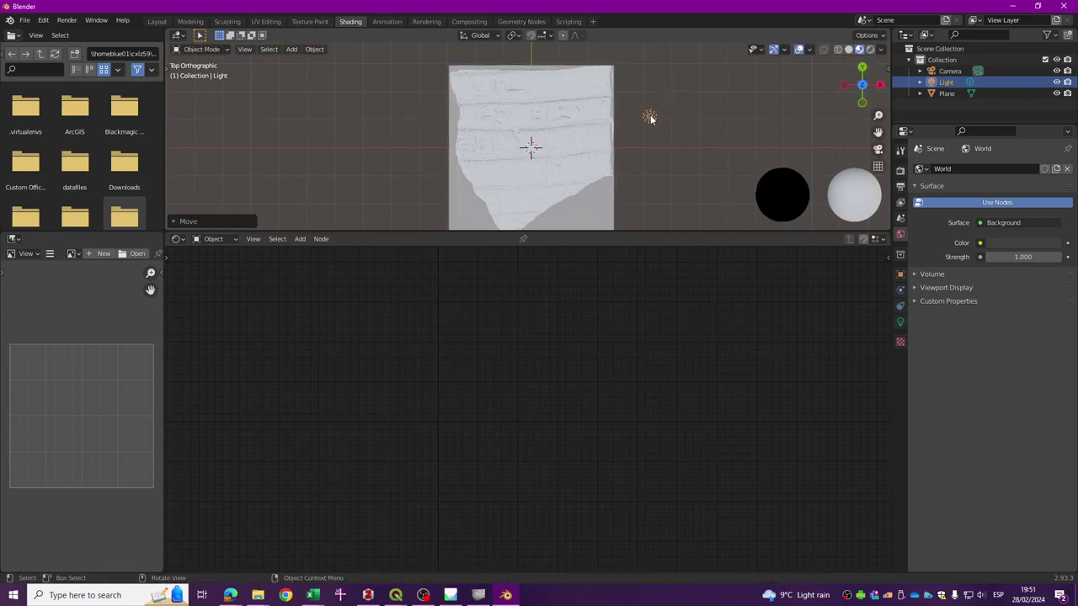
pyautogui.click(575, 120)
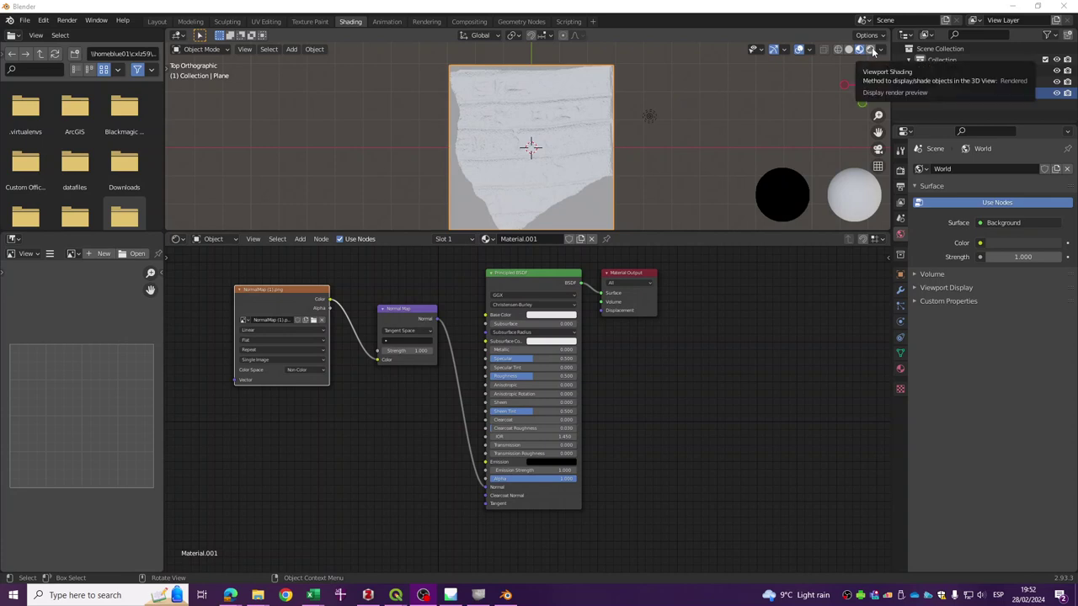
# Set the Layout workspace's viewport to rendered shading and compare it with the rendered and material previews in the Shading workspace.
pyautogui.click(157, 22)
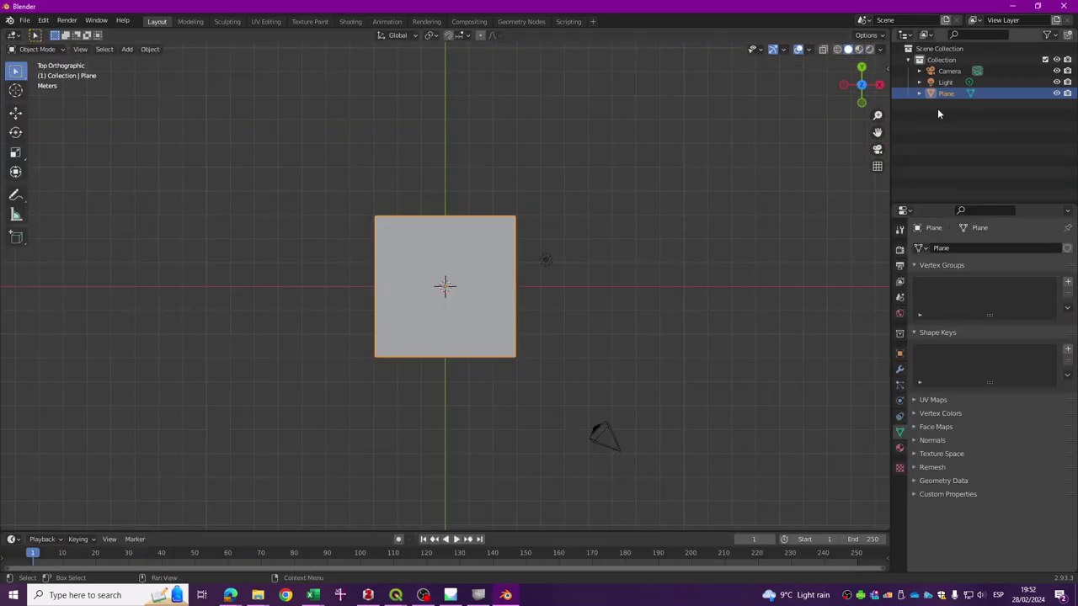
pyautogui.click(871, 50)
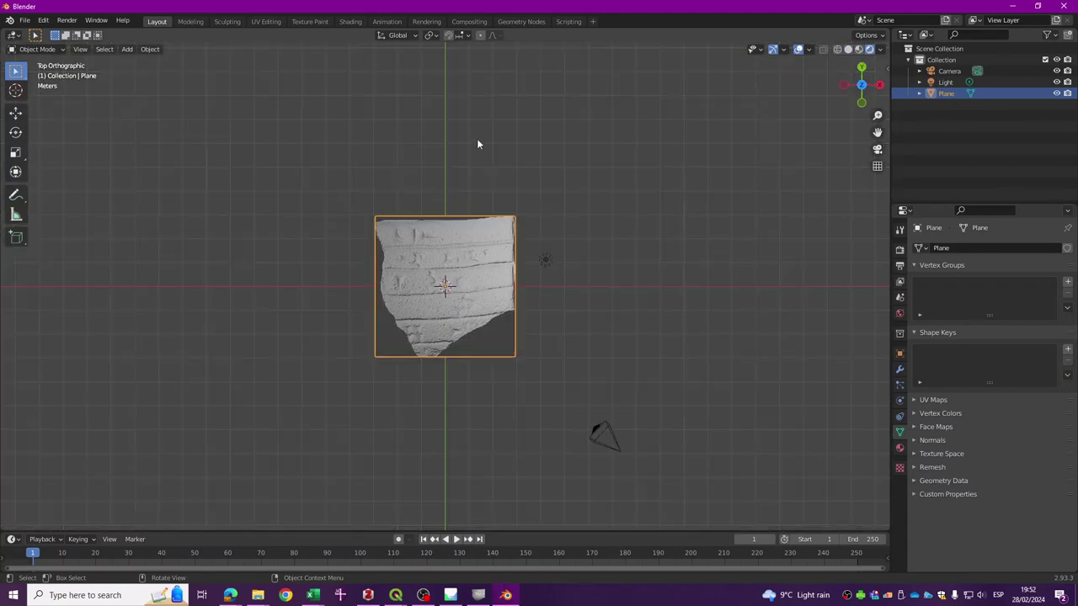
pyautogui.click(350, 21)
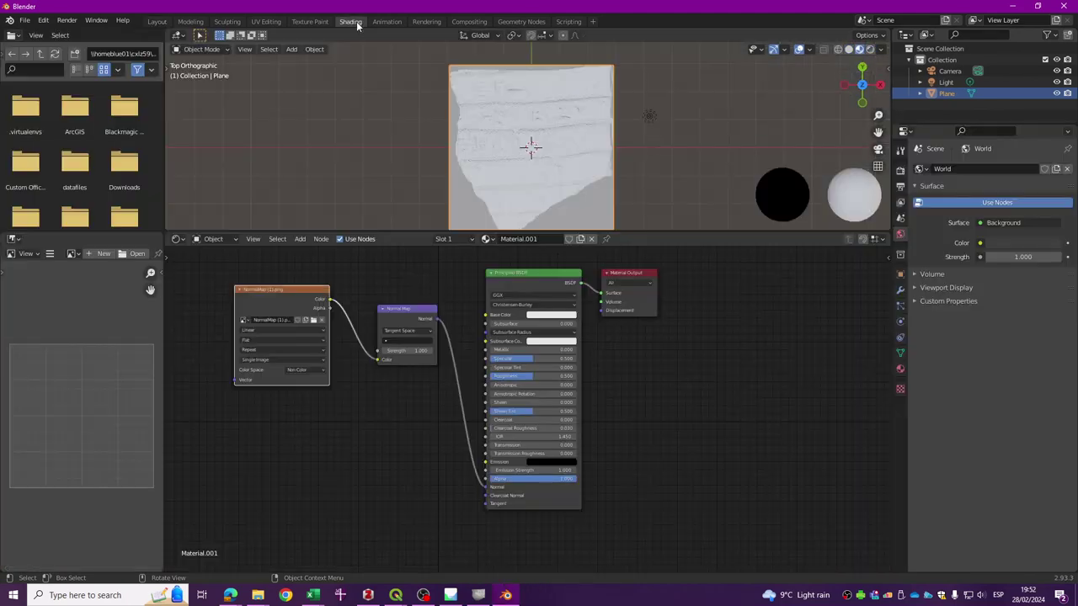
pyautogui.click(872, 48)
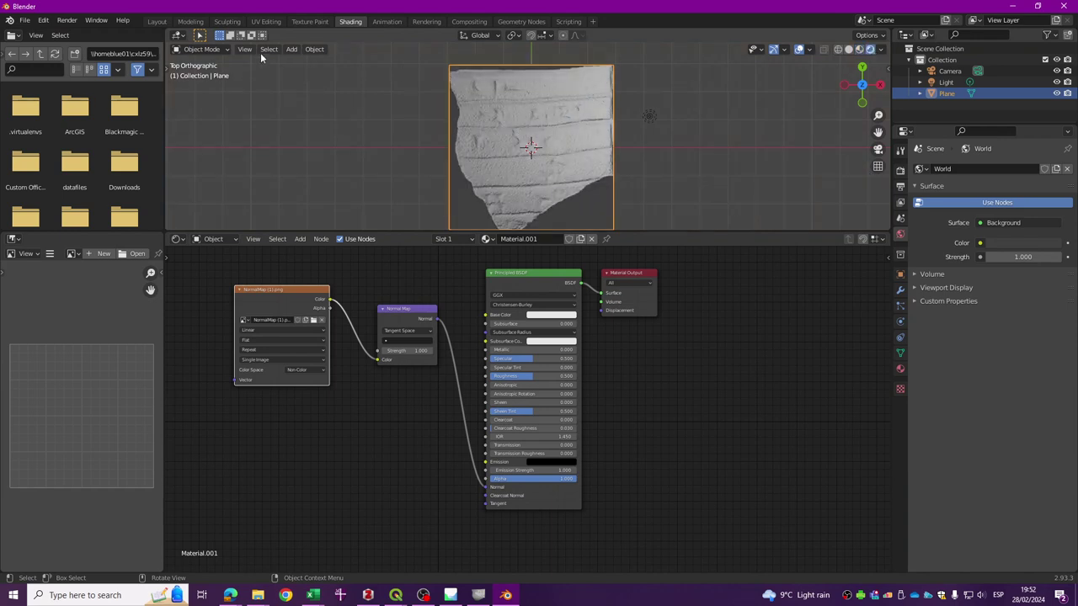
pyautogui.click(858, 48)
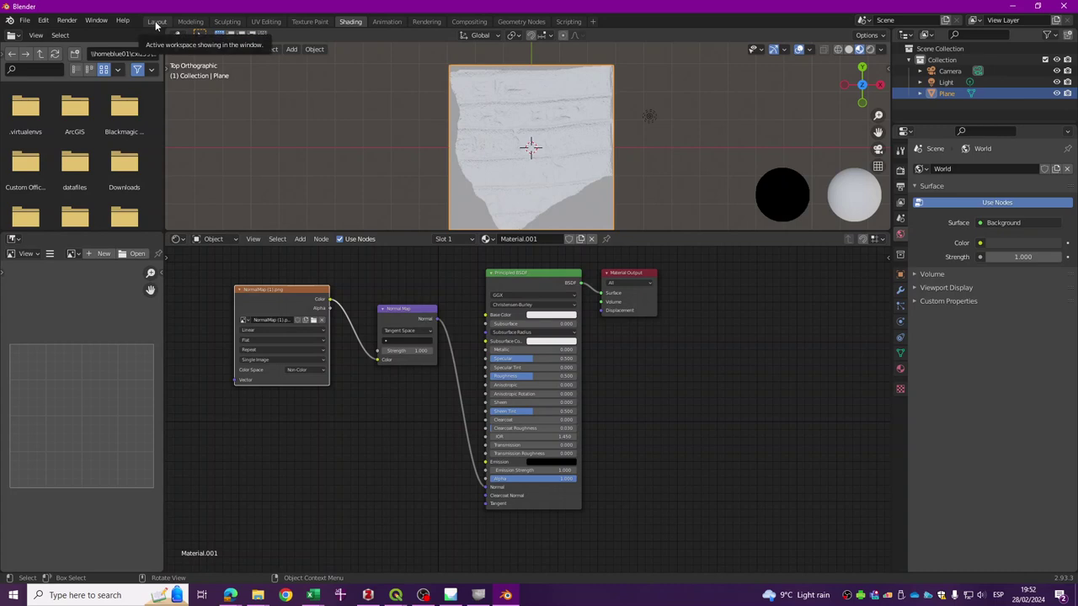
pyautogui.click(156, 22)
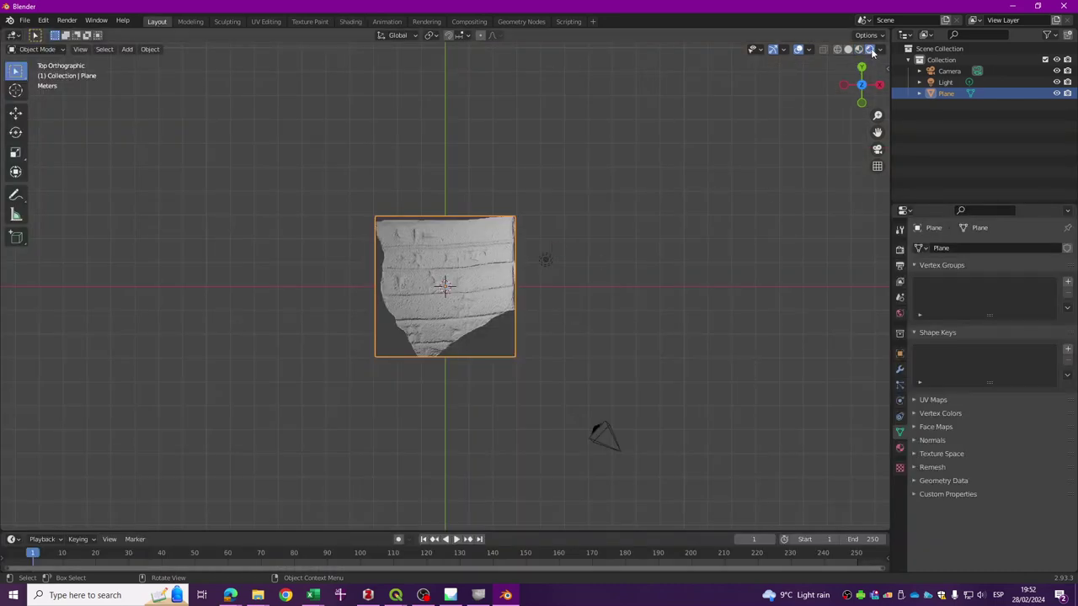
# Move the light along Y to well beyond the tablet's upper-right corner so it rakes across the inscription.
pyautogui.click(545, 261)
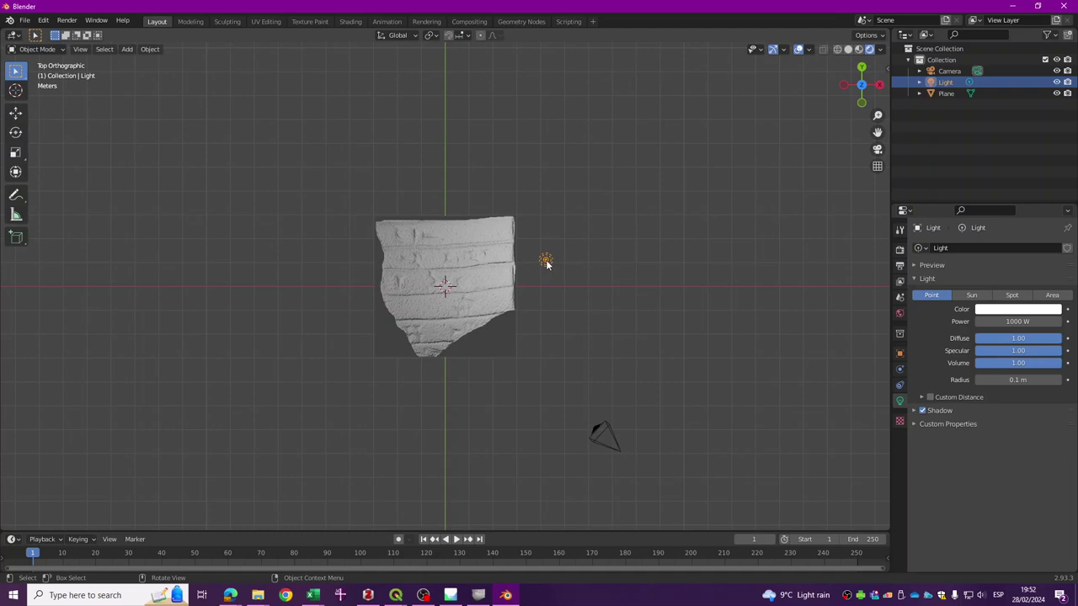
pyautogui.press('g')
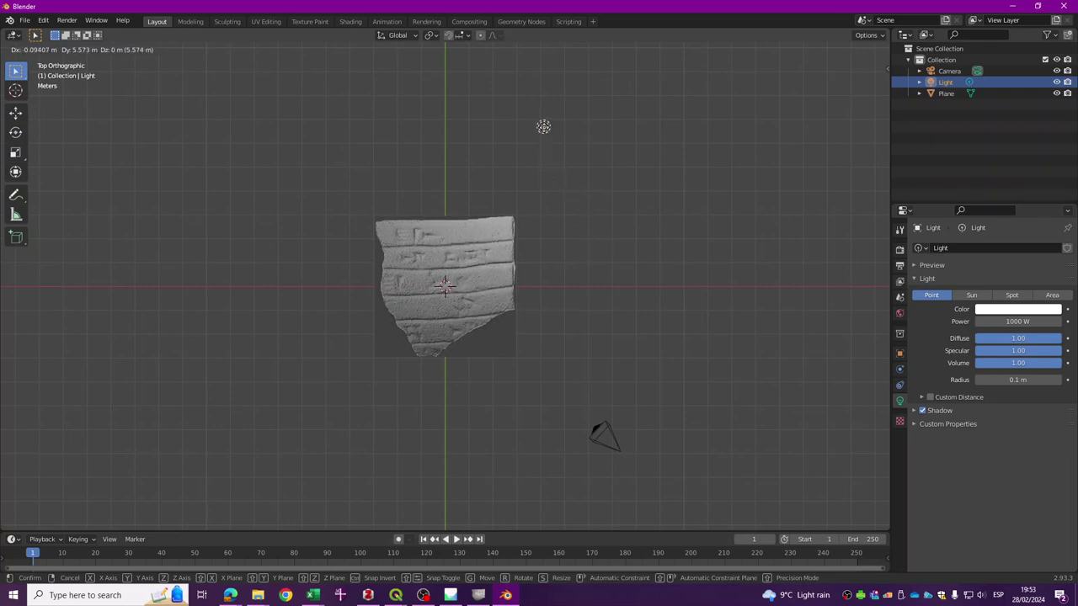
pyautogui.click(549, 108)
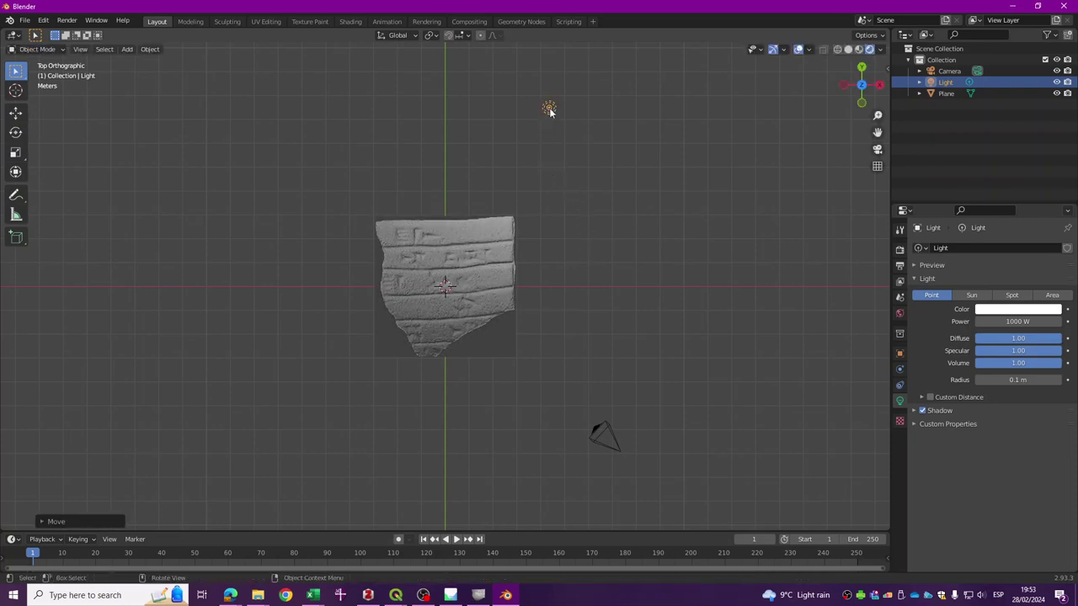
# Examine the inscription's relief on the plane under the repositioned light, both close up and from farther away.
pyautogui.moveTo(479, 299); pyautogui.dragTo(453, 331)
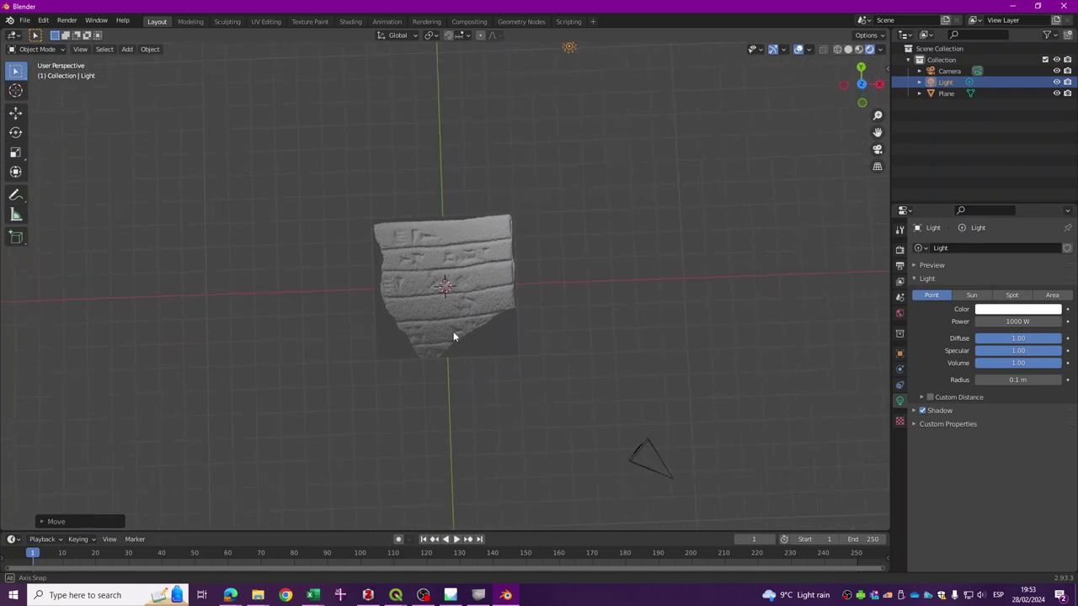
pyautogui.scroll(3, 441, 309)
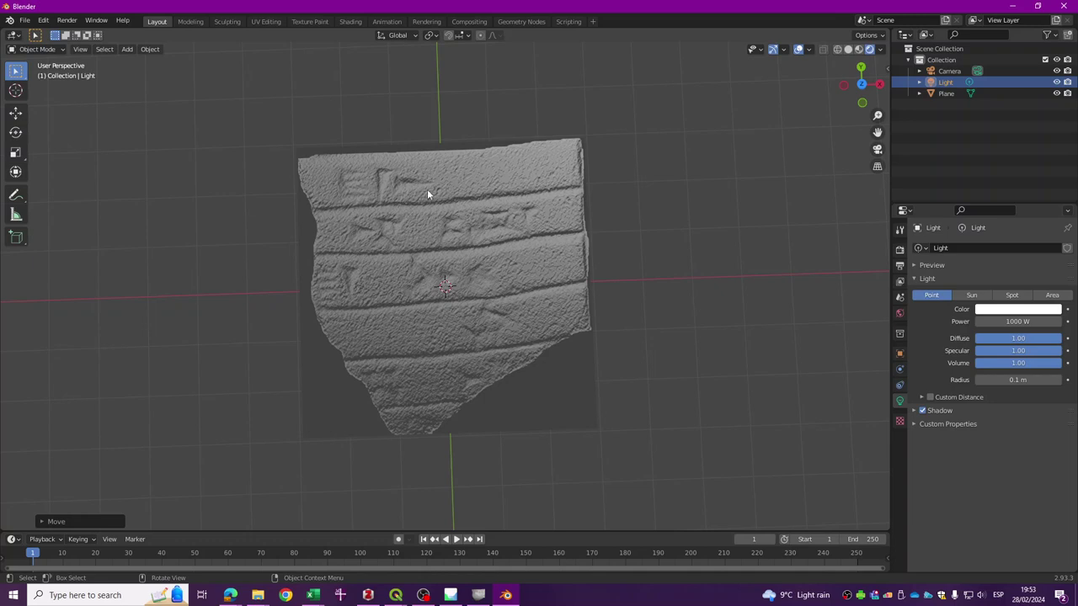
pyautogui.scroll(-3, 427, 189)
pyautogui.moveTo(457, 413); pyautogui.dragTo(454, 410)
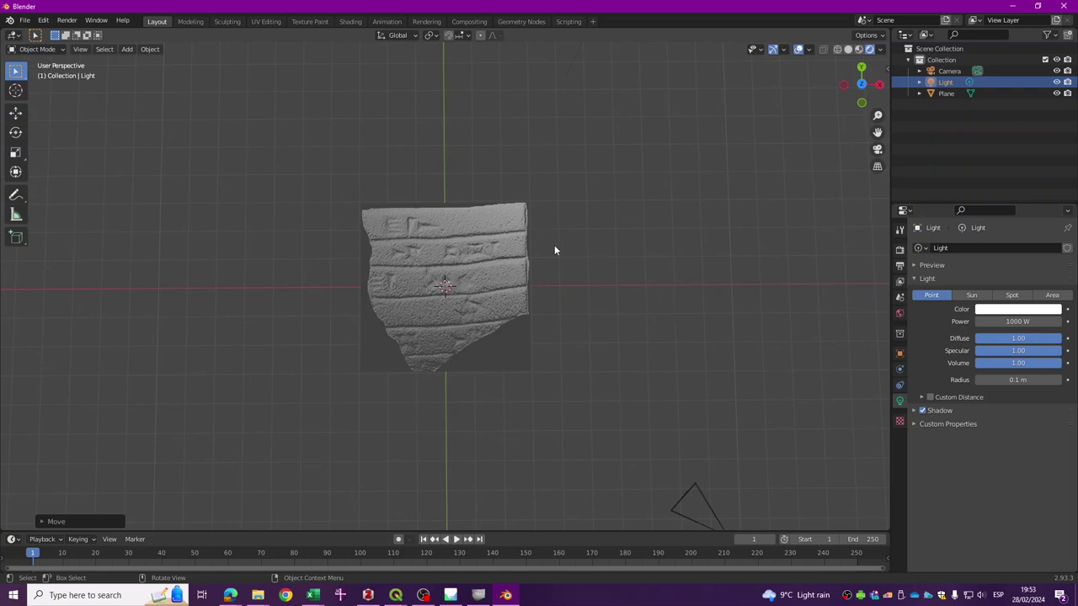
pyautogui.scroll(-3, 532, 216)
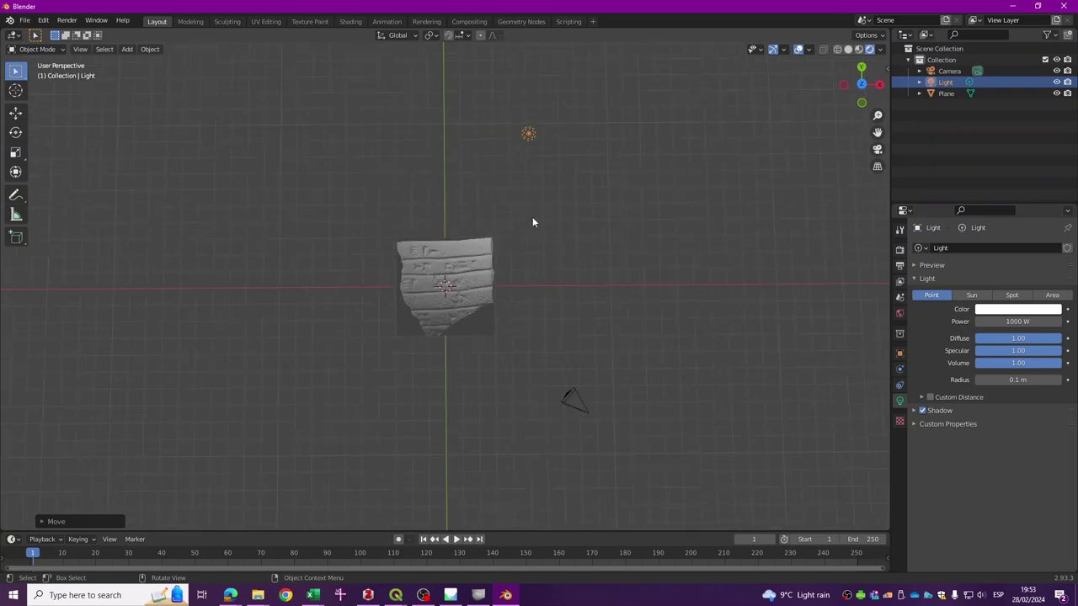